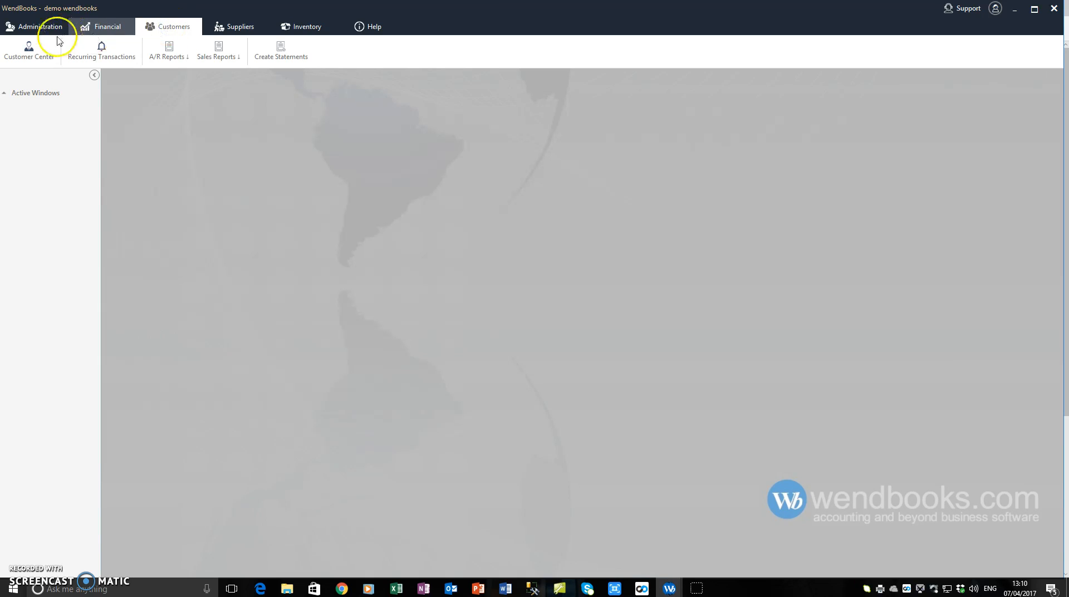
Open the Customer Center, select the SOLAR HEATERS CYPRUS customer and start a new quotation.
click(28, 49)
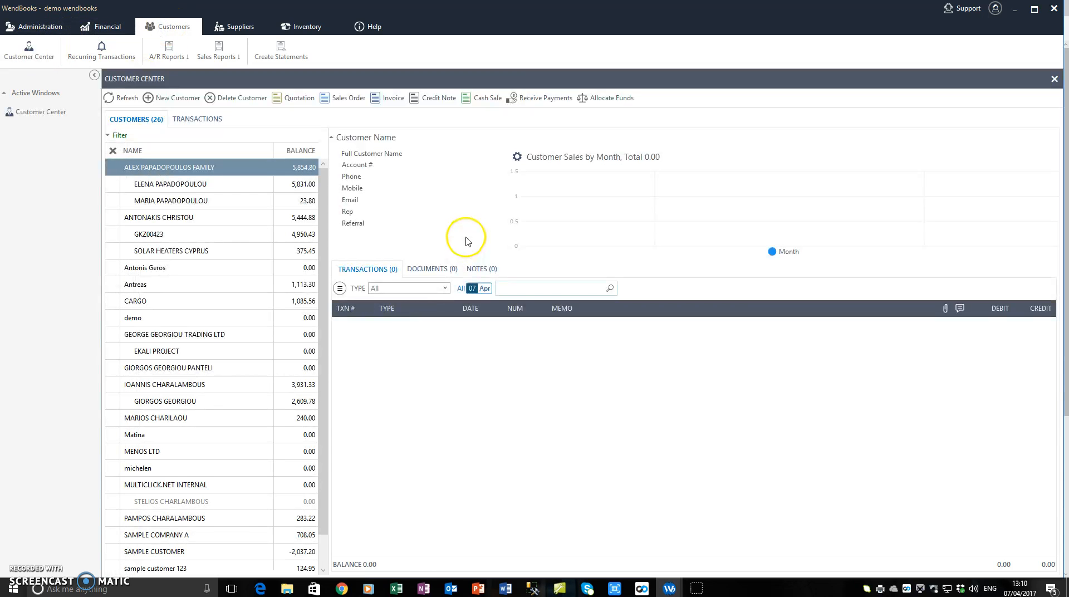
click(212, 167)
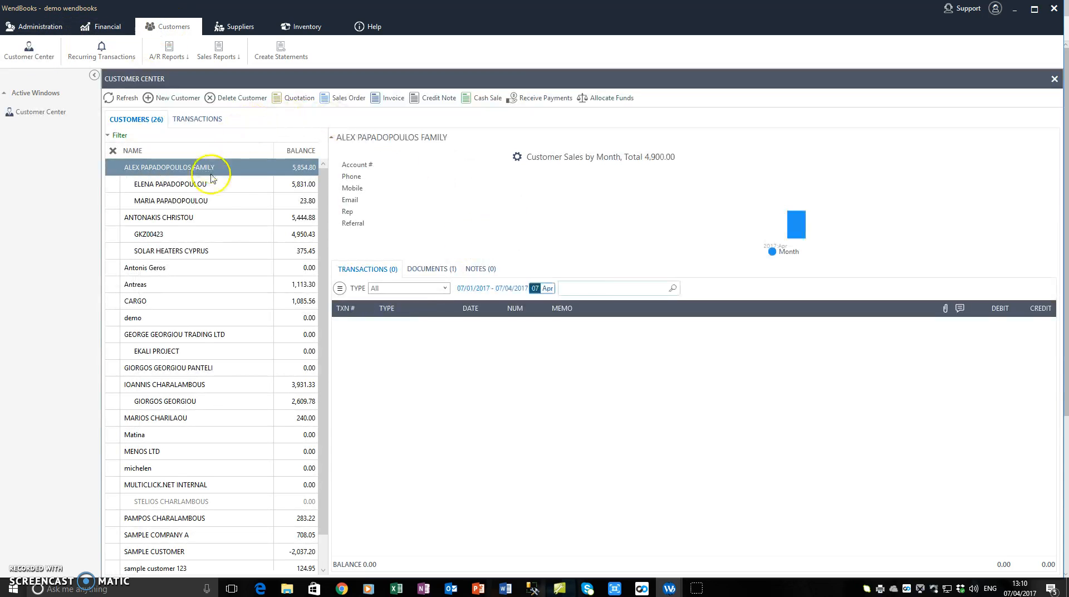
click(195, 252)
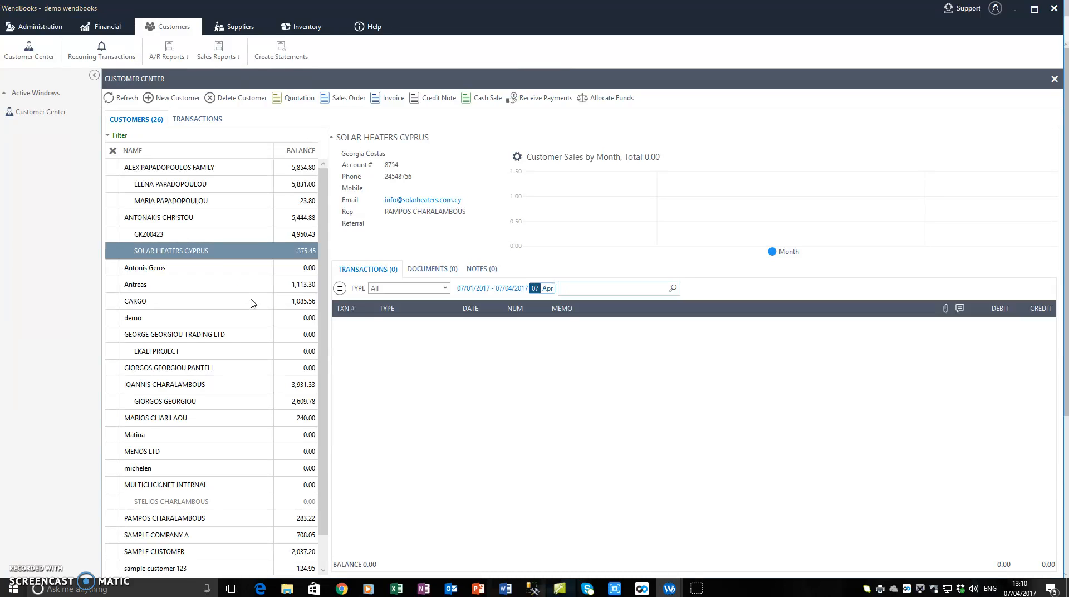
click(303, 103)
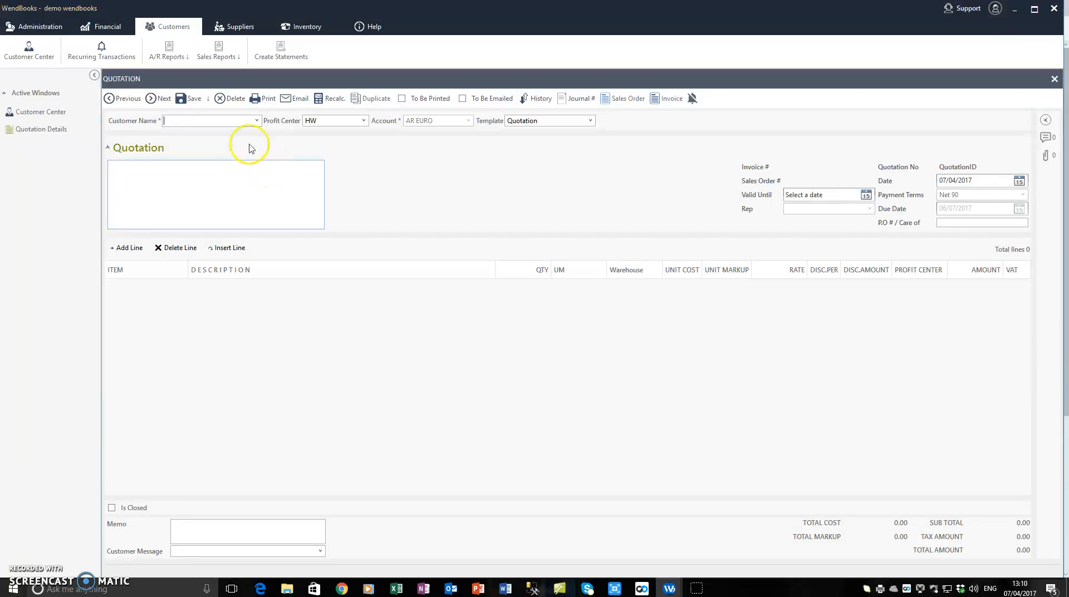
Search the quotation's customer list by first name and choose the matching family account as the customer.
click(257, 121)
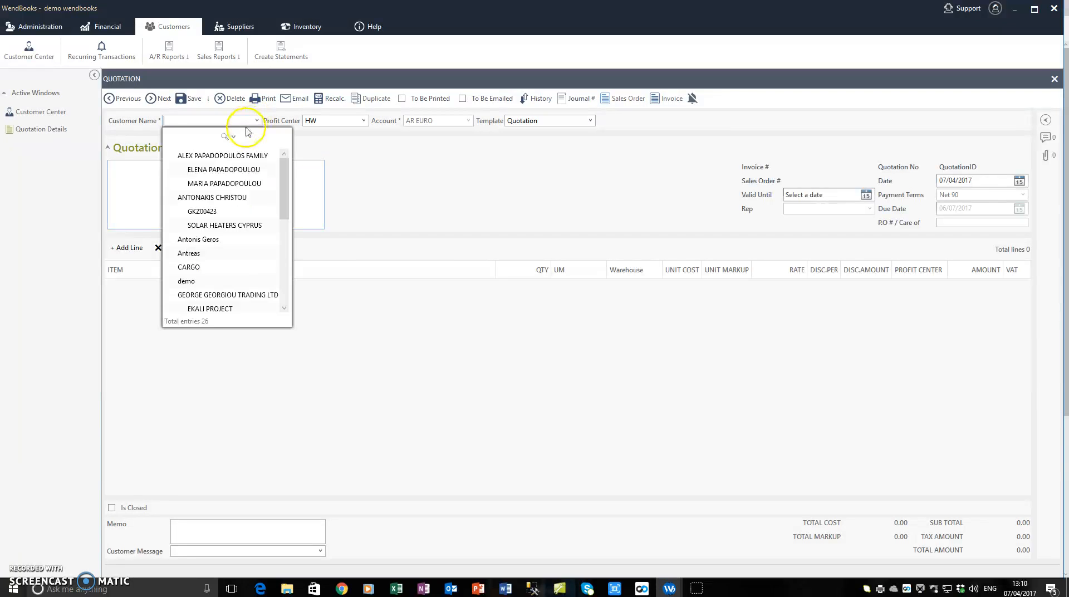
click(232, 140)
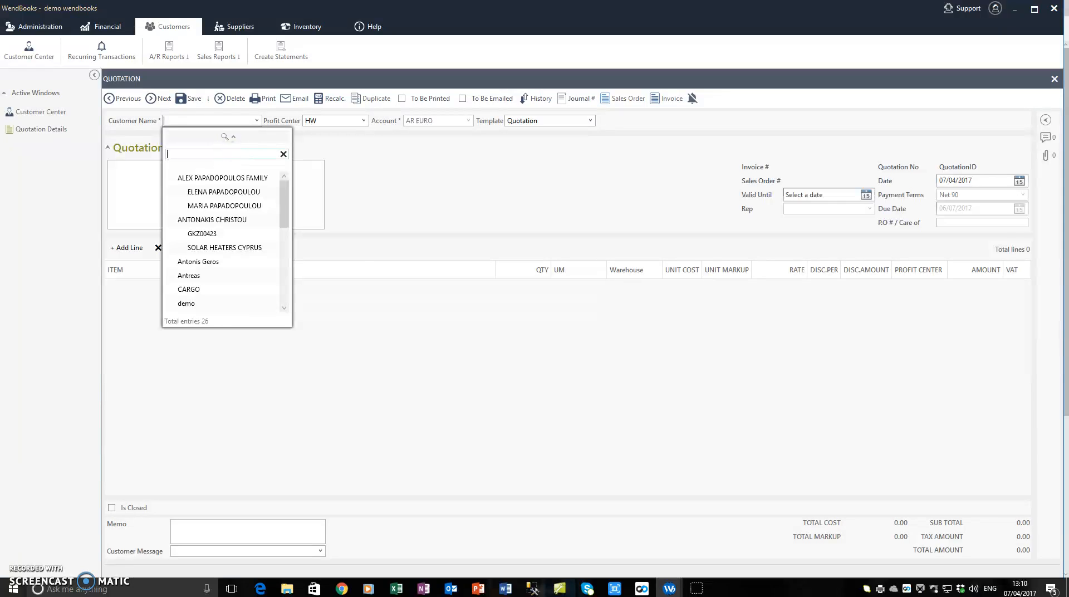
text(alex)
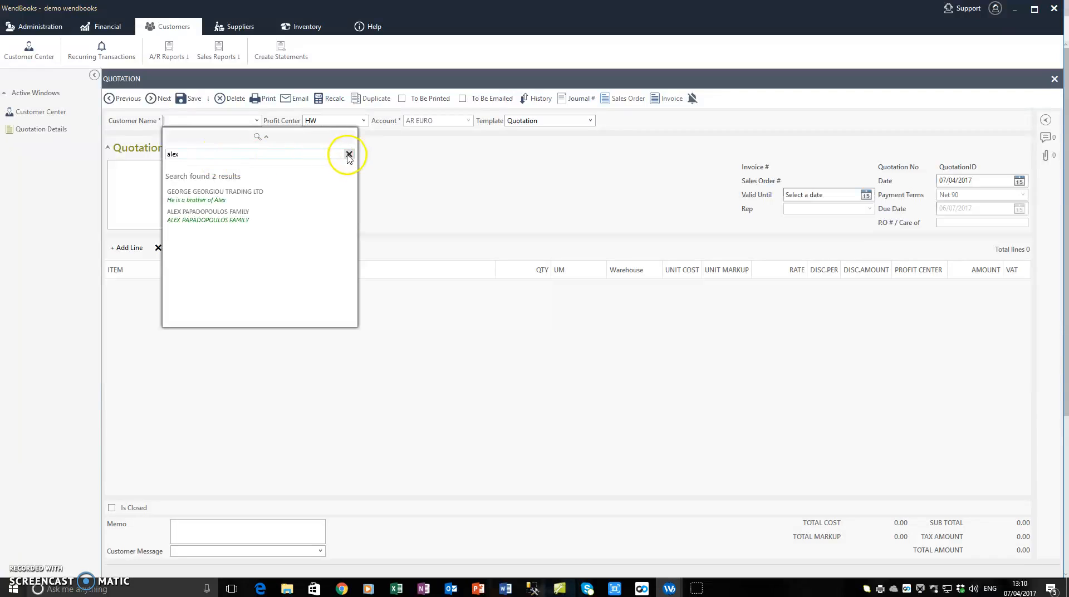
click(220, 217)
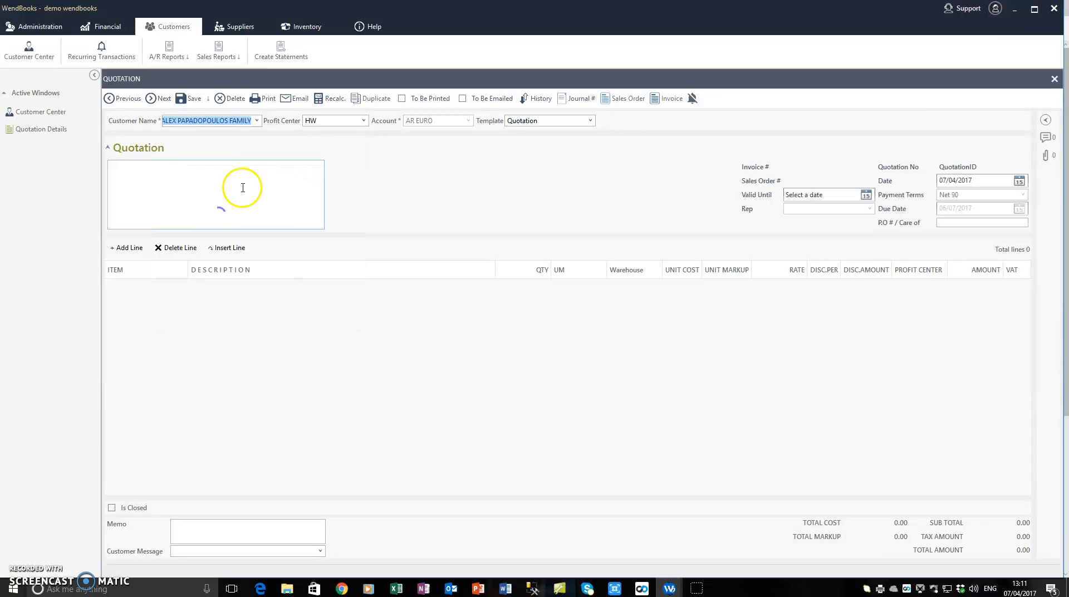
Change the quotation's customer to the first sub-customer listed under the family account.
click(256, 121)
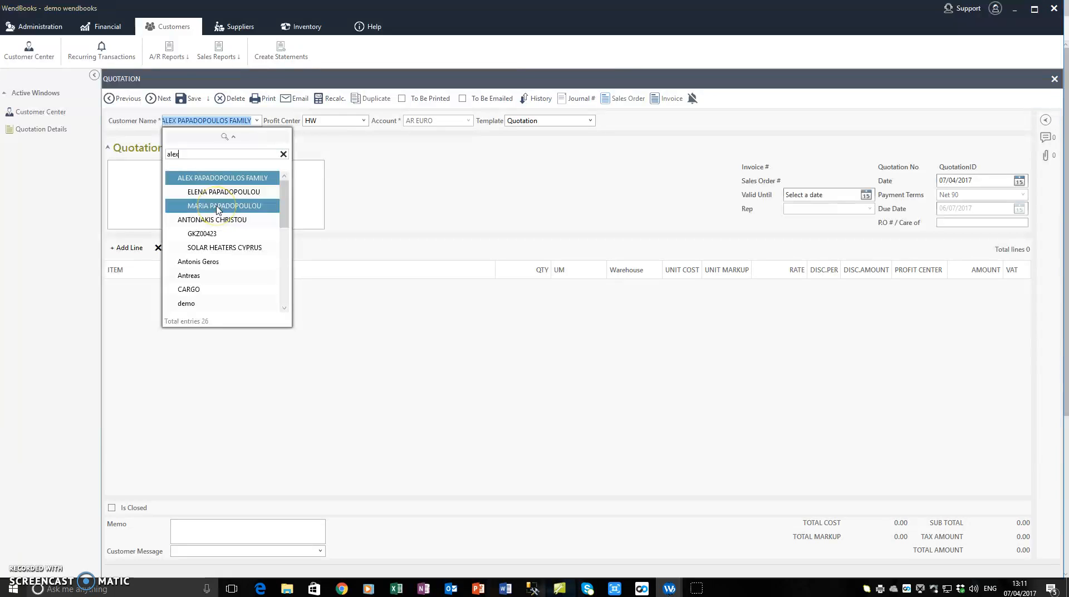
click(216, 181)
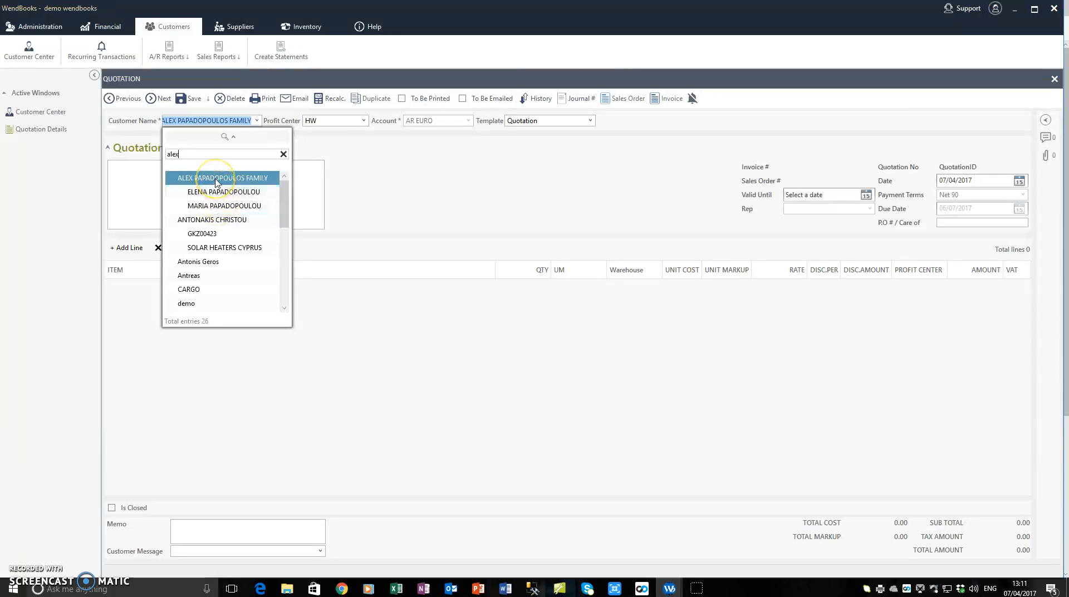
click(217, 193)
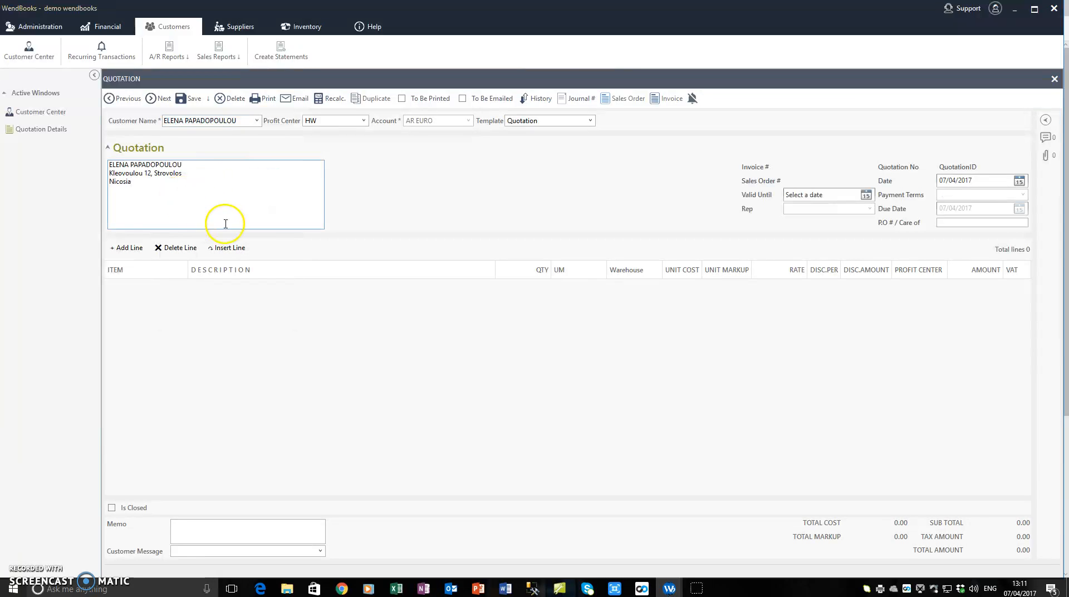
Enter Tel Order as the quotation's P.O. # / Care of reference and set Valid Until to 21/04/2017.
click(987, 180)
drag(986, 180, 889, 179)
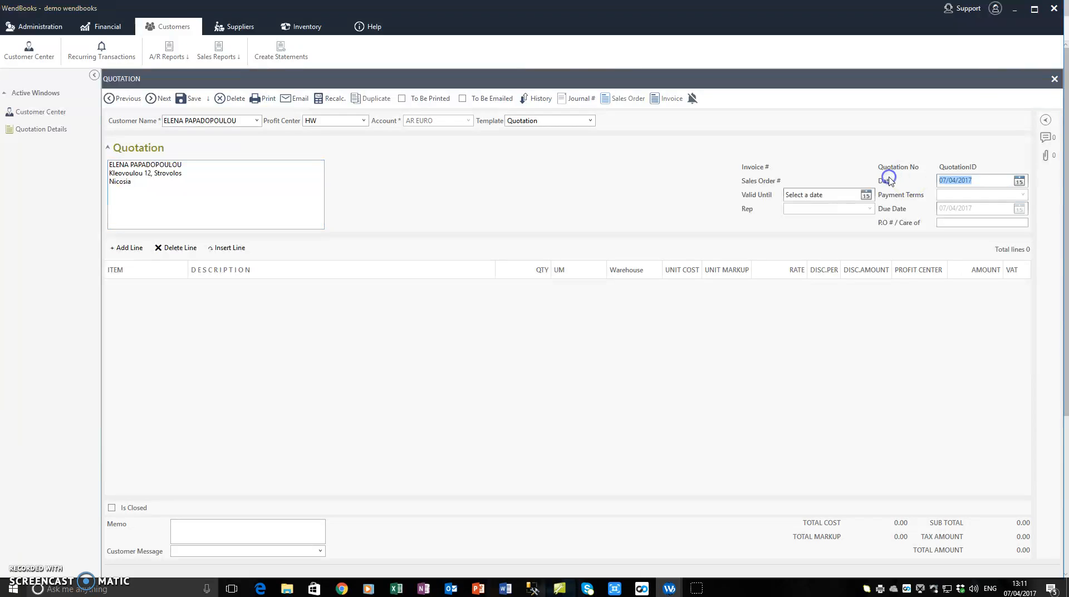
click(959, 223)
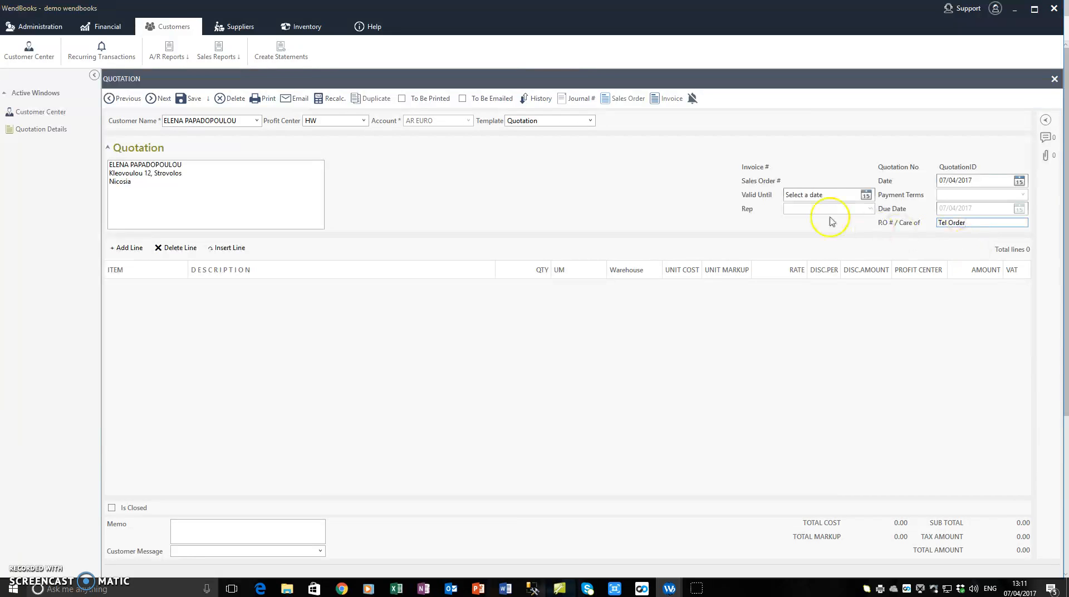
click(866, 196)
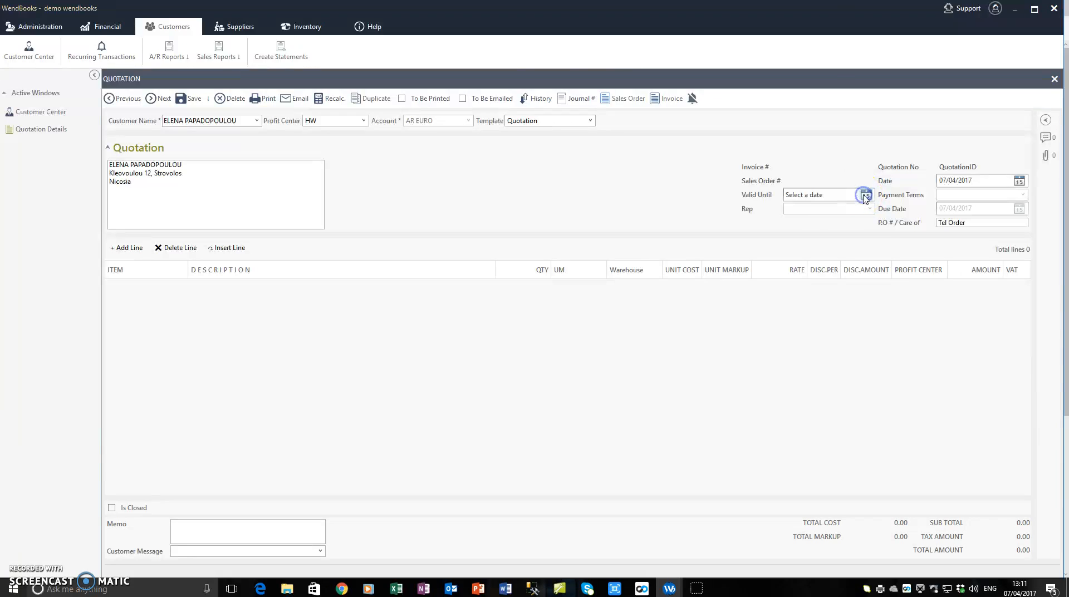
click(849, 268)
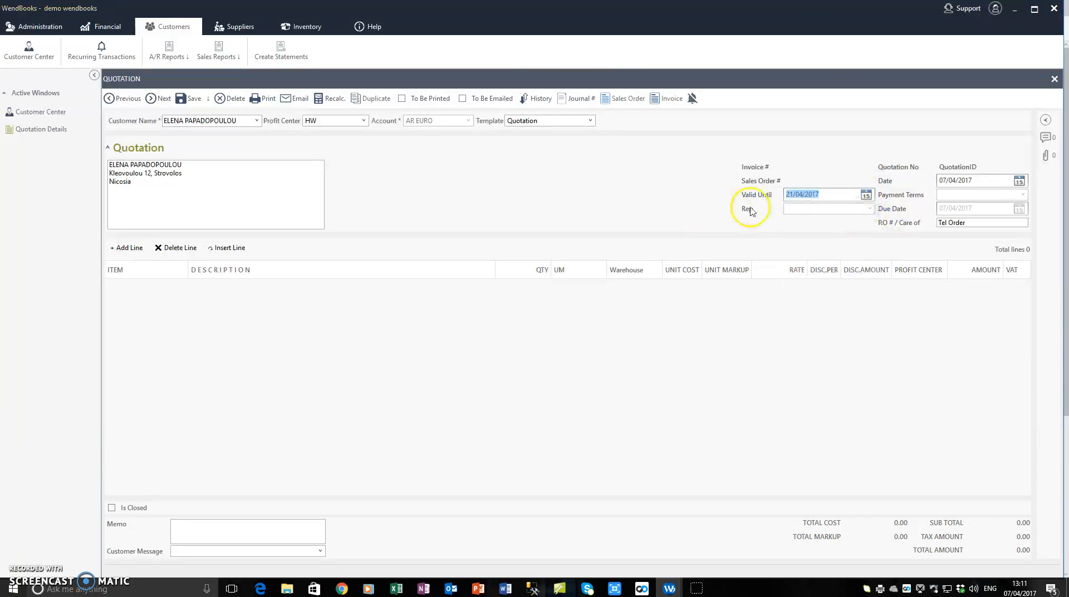
click(260, 173)
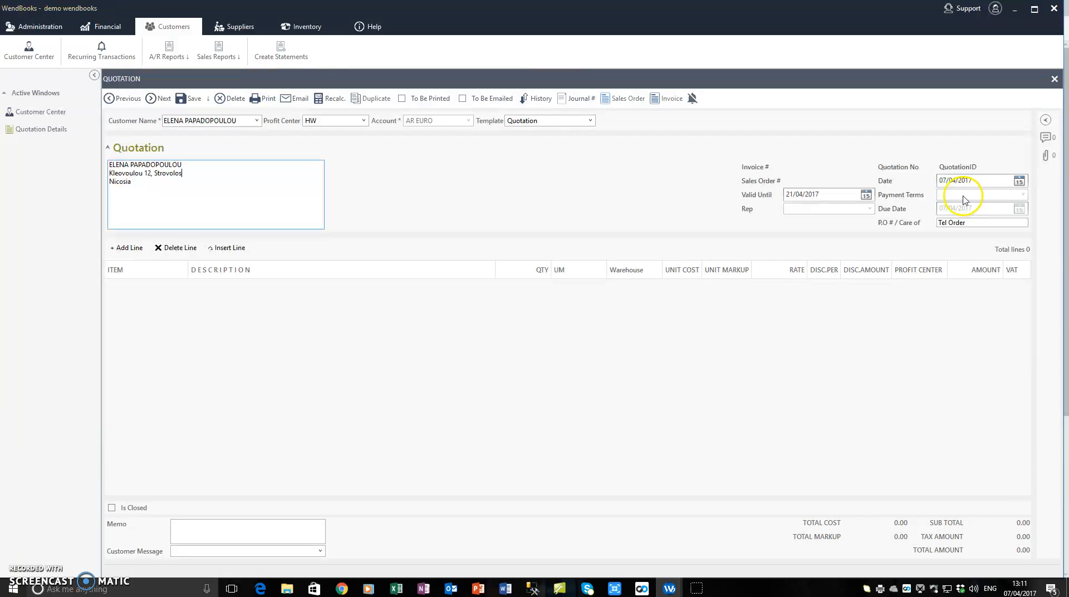
Review the contact and account details of SOLAR HEATERS CYPRUS, close the record and return to the open quotation.
click(48, 113)
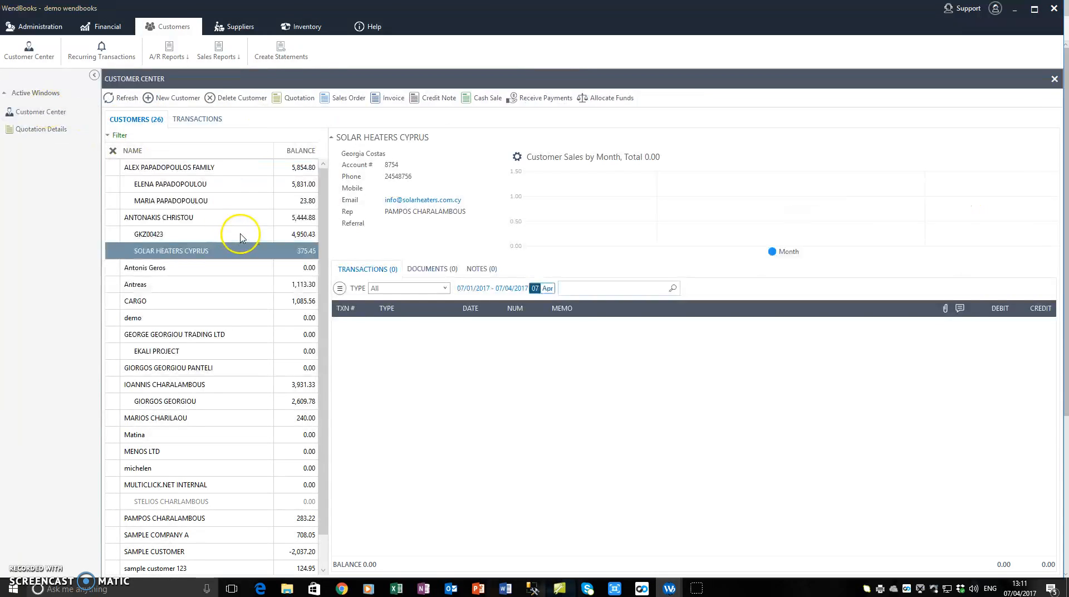
click(185, 251)
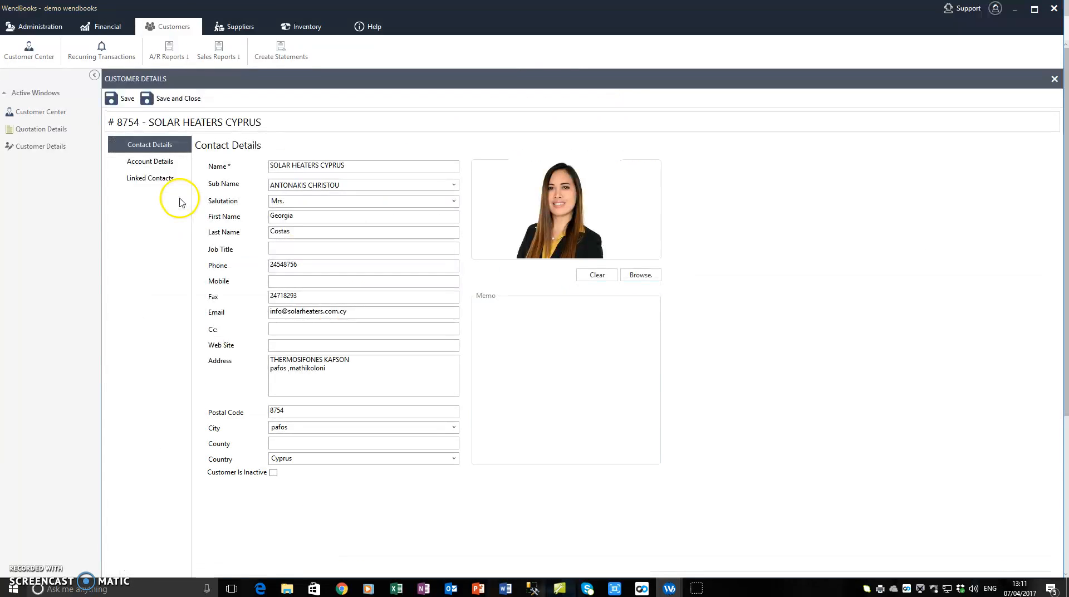
click(150, 162)
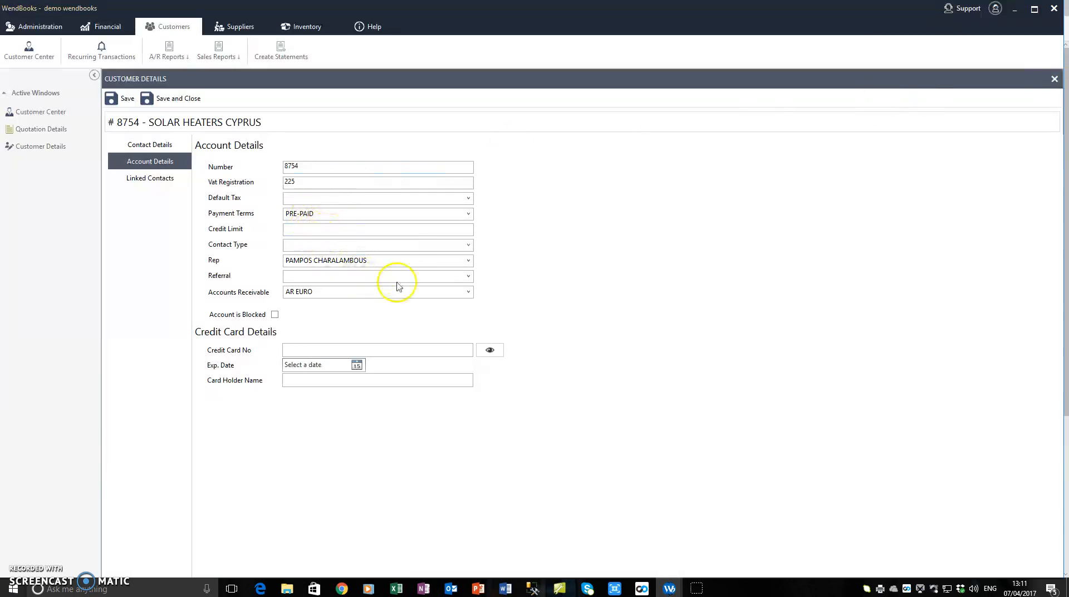
click(1054, 78)
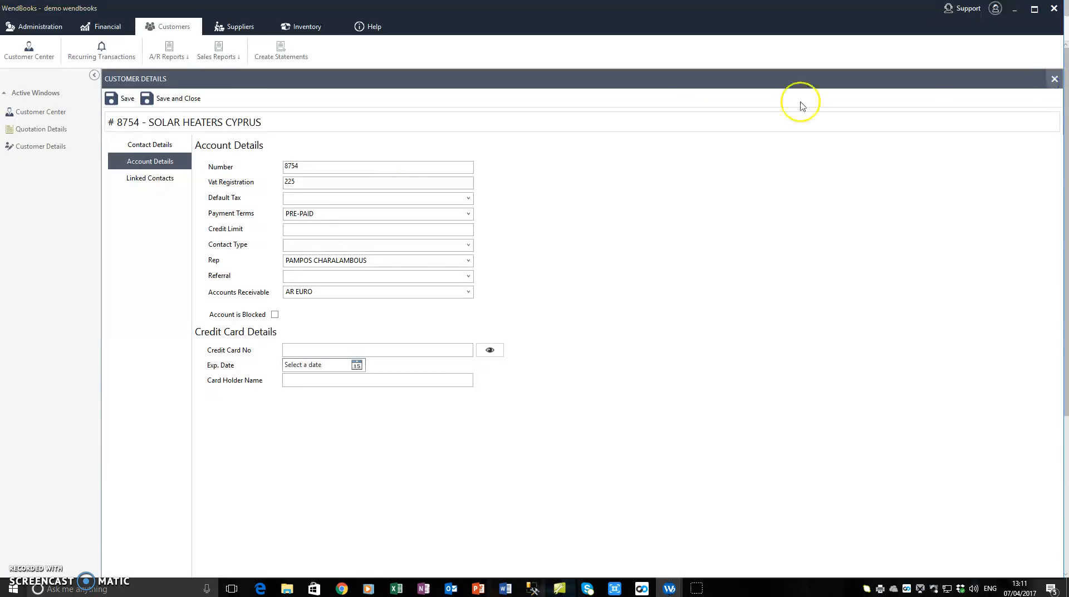
click(41, 129)
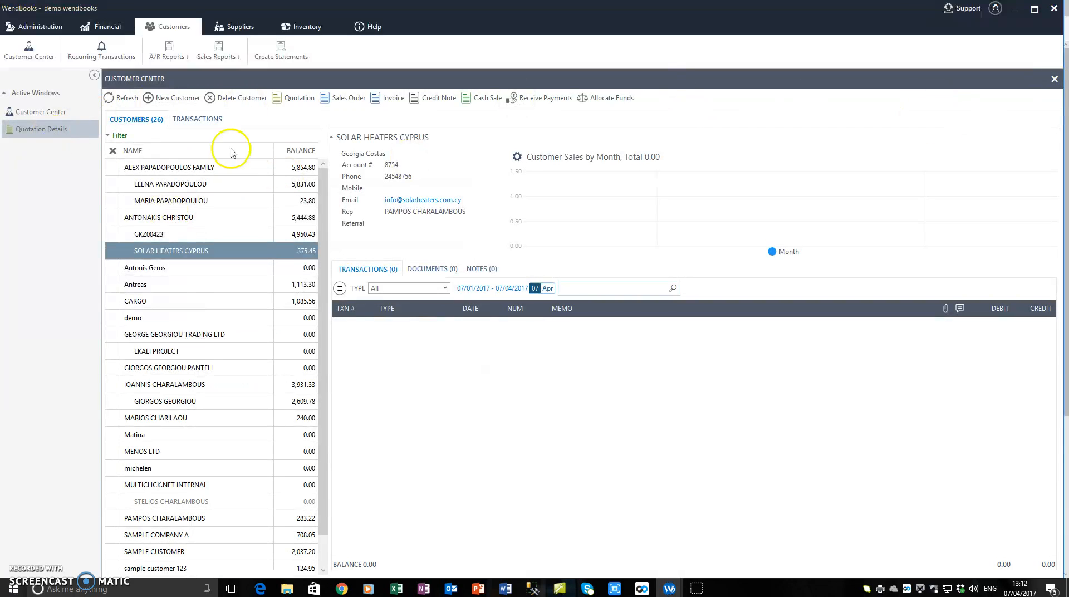
click(239, 187)
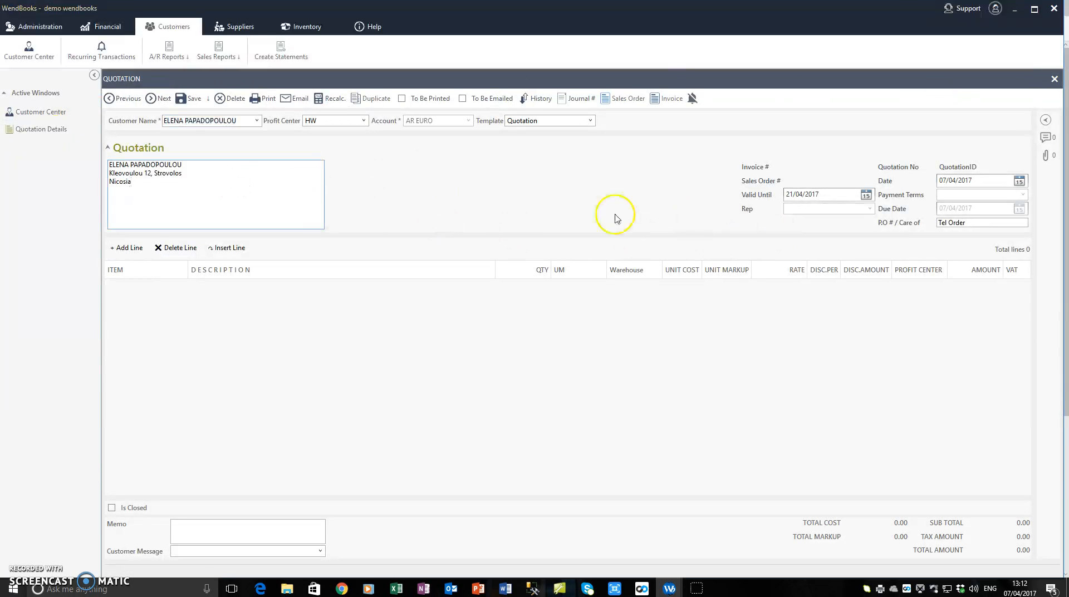
Add a line to the quotation and choose the stock item PROION 1.
click(119, 249)
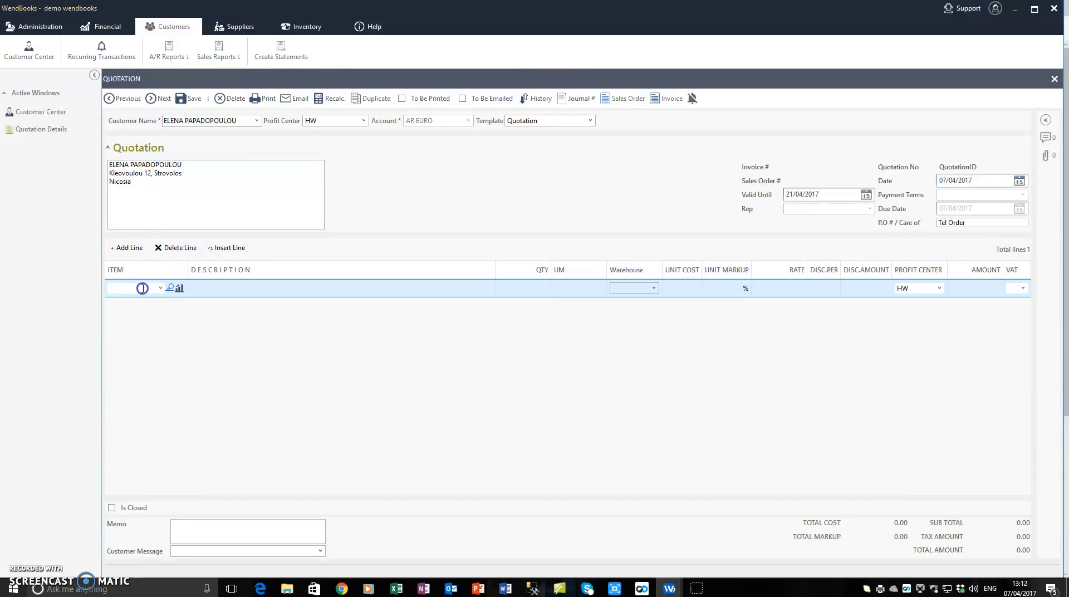
click(160, 289)
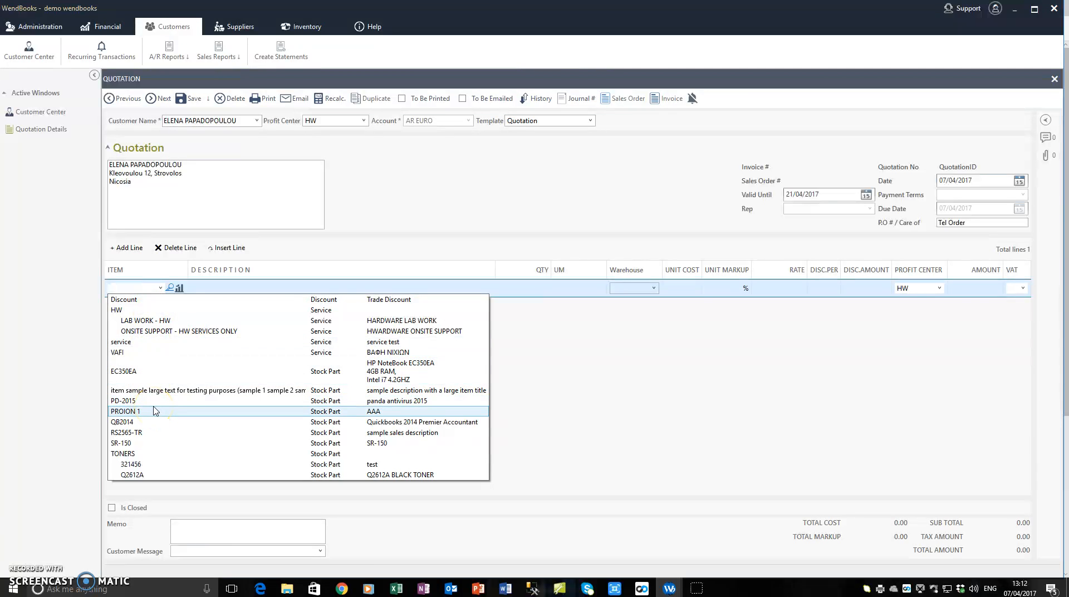
key(Up)
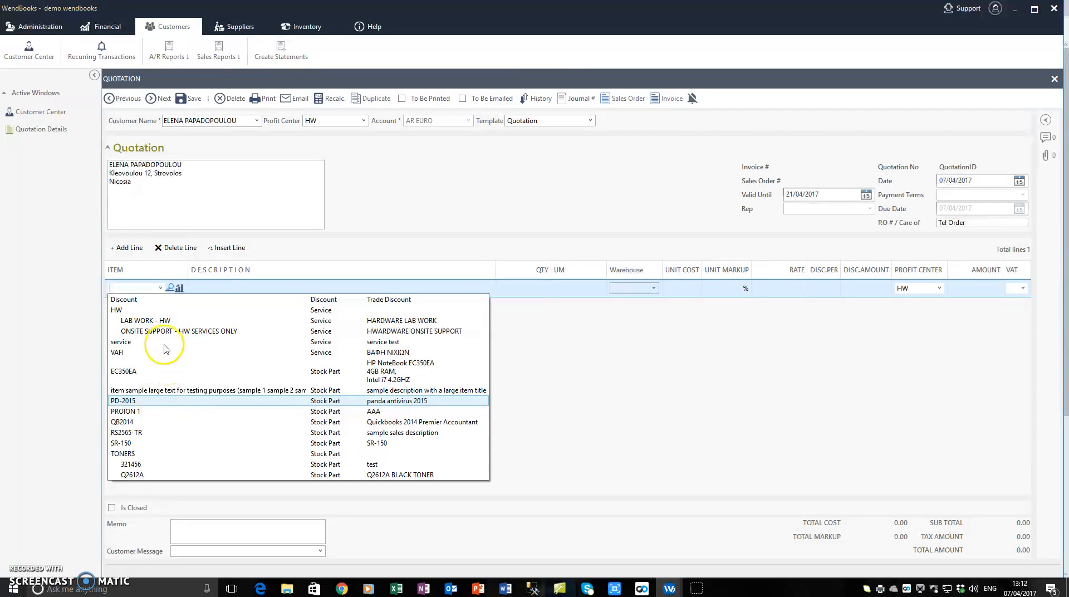
click(167, 427)
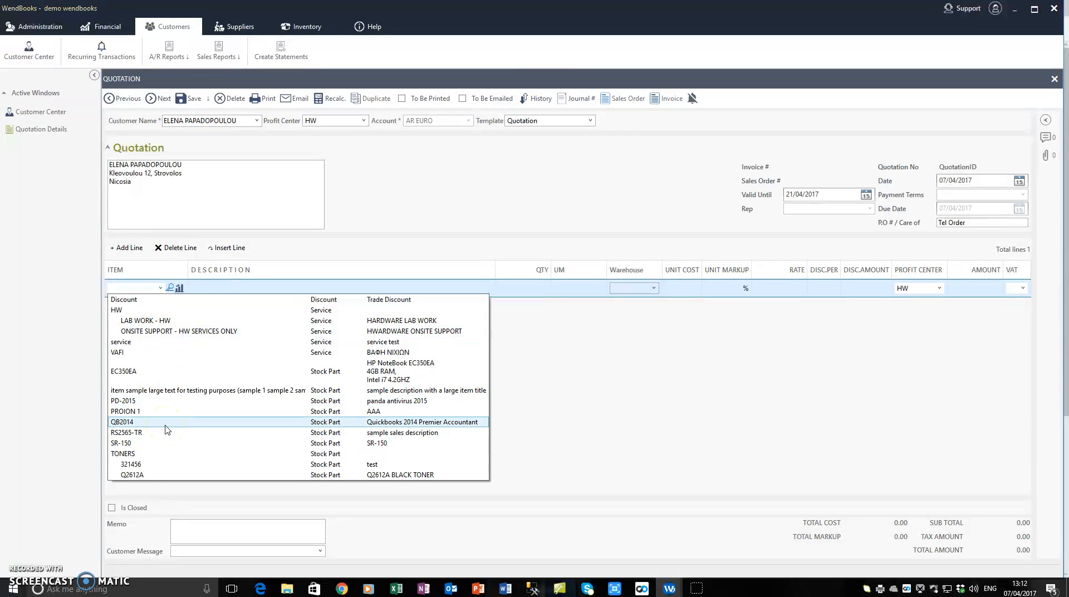
click(140, 405)
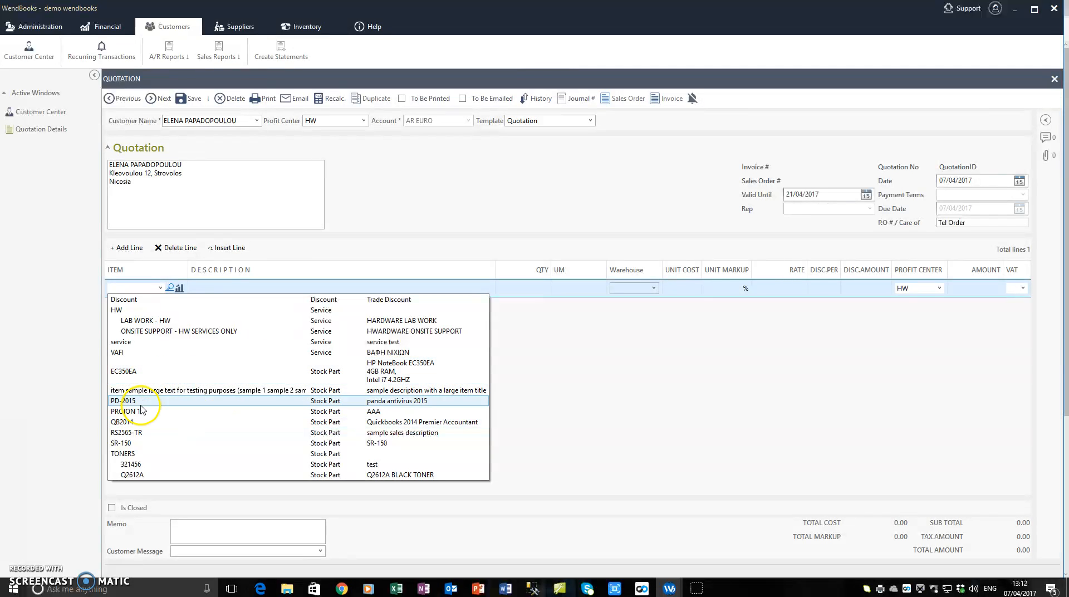
click(141, 413)
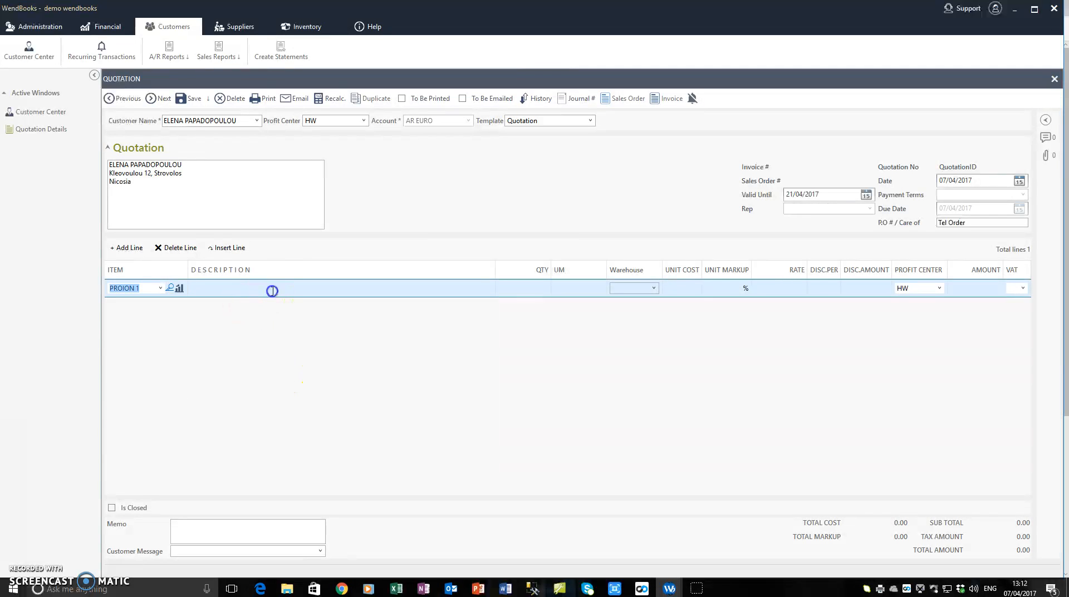
Replace the quotation line's item with stock part 321456 from the TONERS group.
click(160, 288)
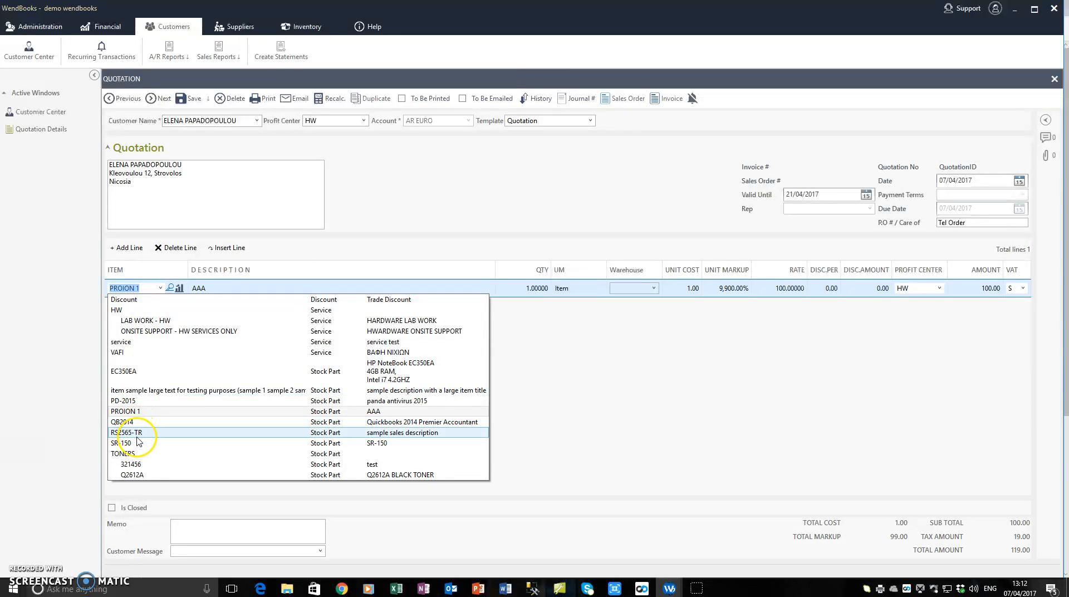
click(138, 465)
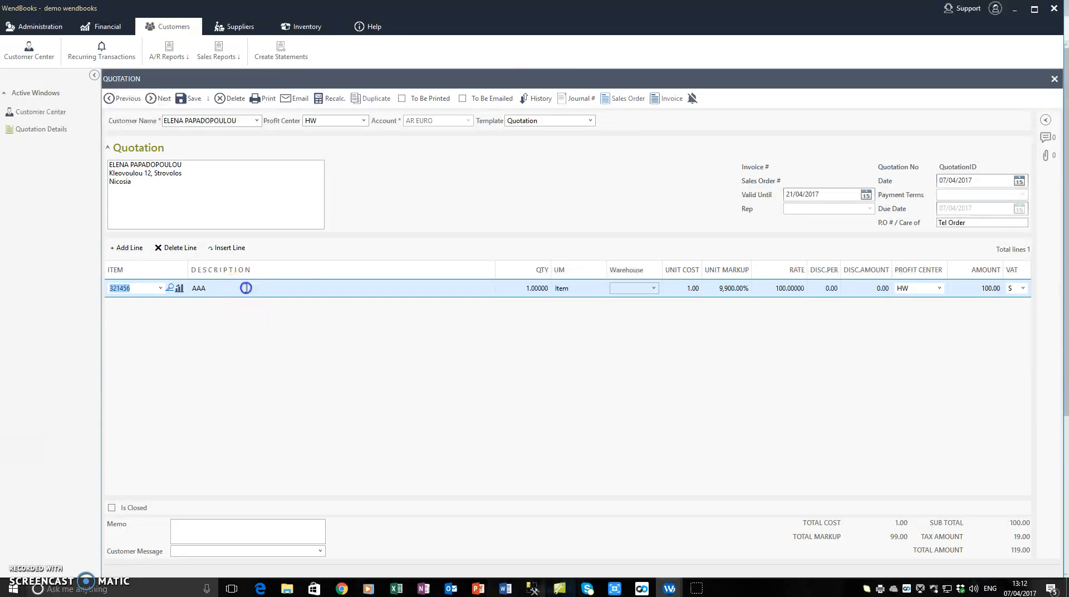
click(246, 195)
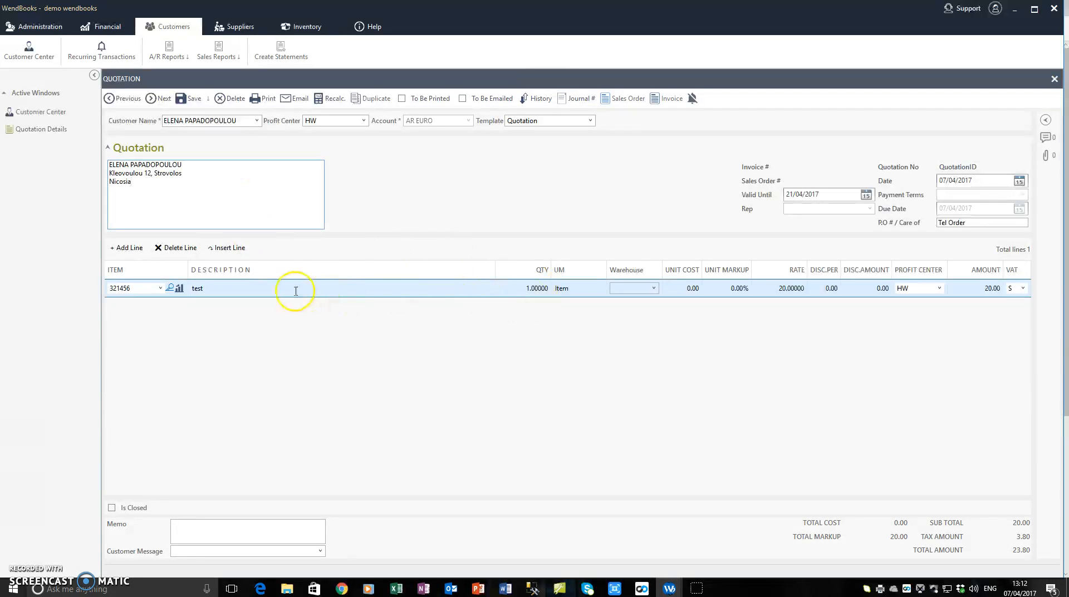
Set the quotation line's description to AC Unit and its quantity to 5.
click(161, 289)
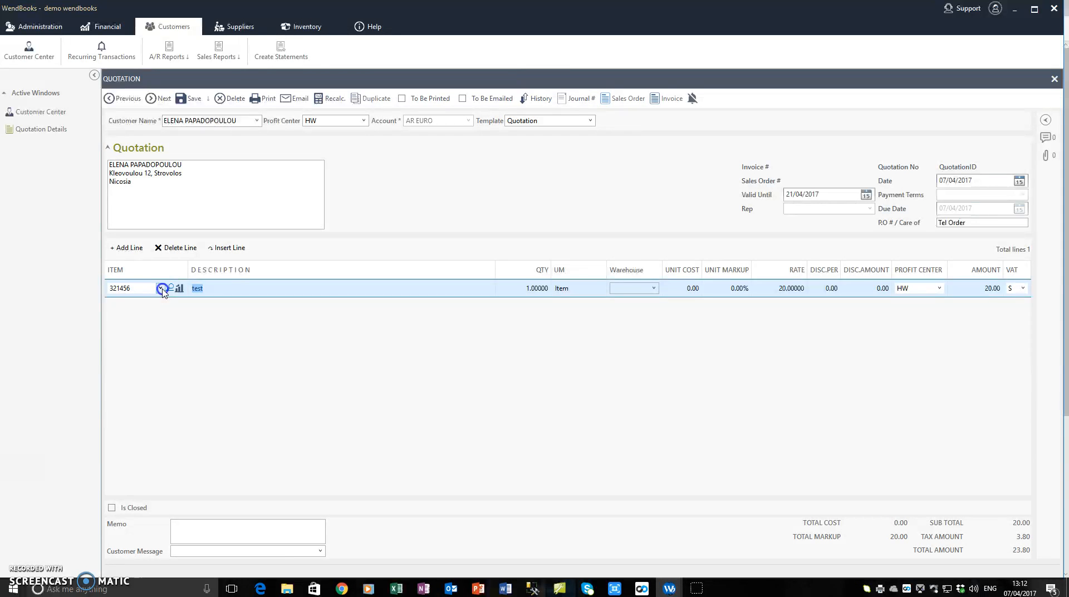
click(162, 288)
click(161, 288)
click(171, 291)
click(526, 289)
Check the warehouse availability of item 321456 on the quotation line without choosing a location.
click(654, 288)
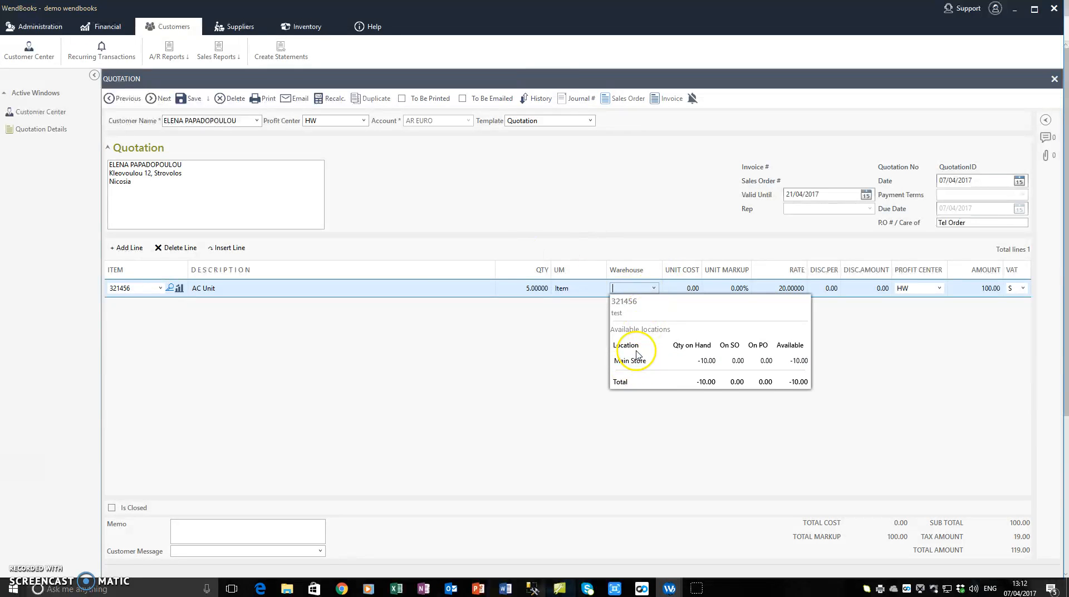
click(696, 214)
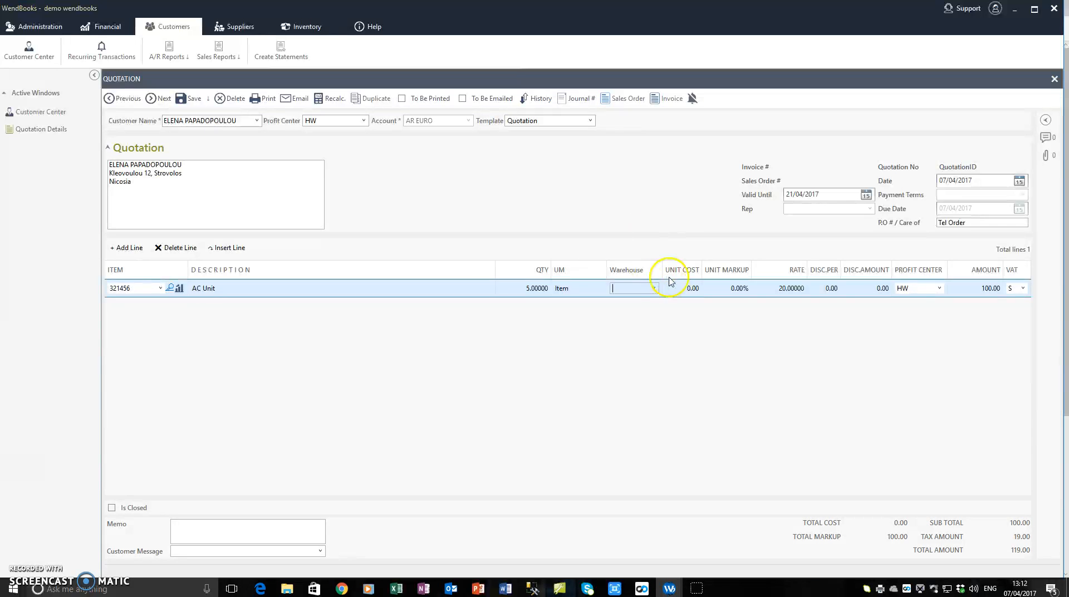
click(654, 288)
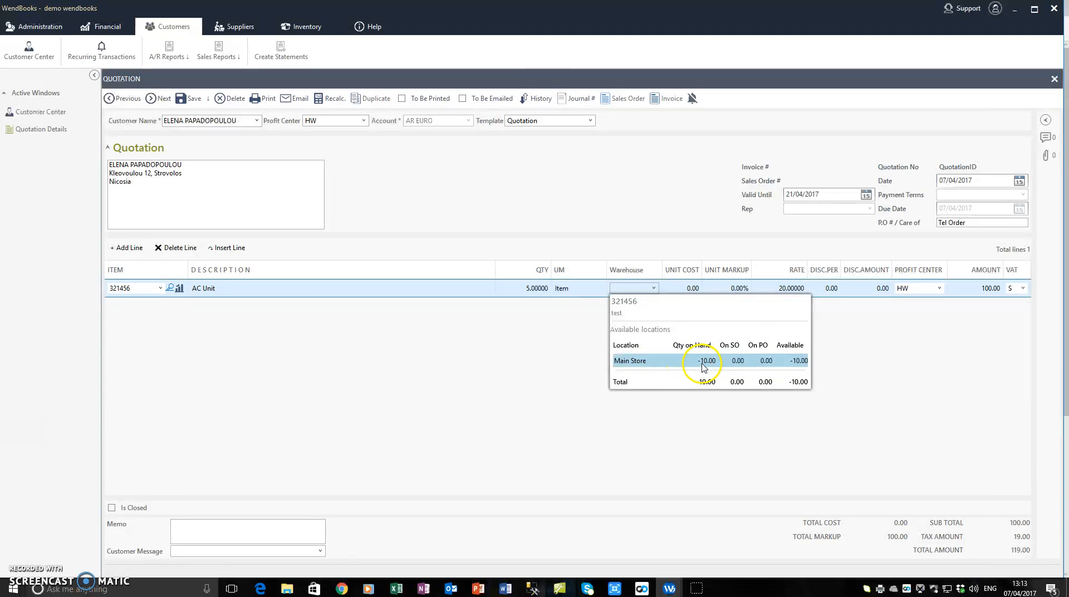
click(687, 205)
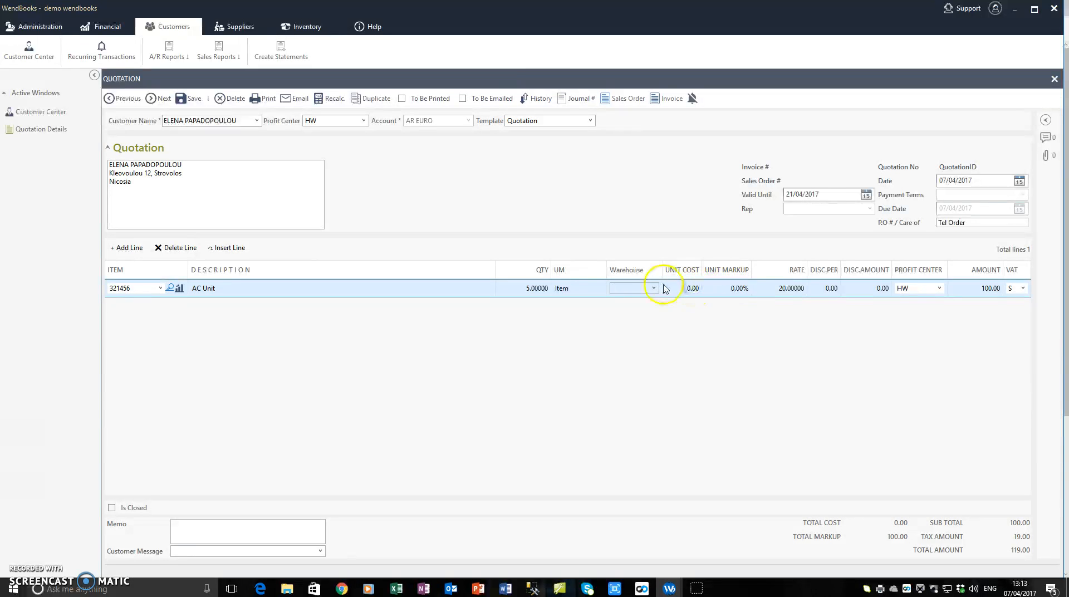
Replace the quotation line's item with stock part Q2612A from the TONERS group.
click(161, 289)
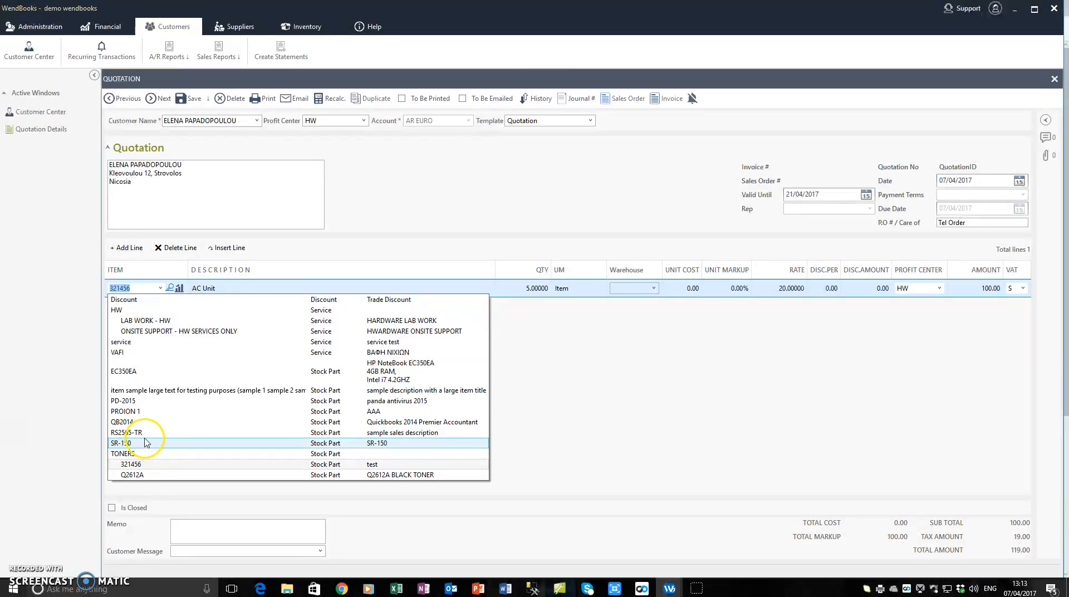
click(133, 475)
click(228, 214)
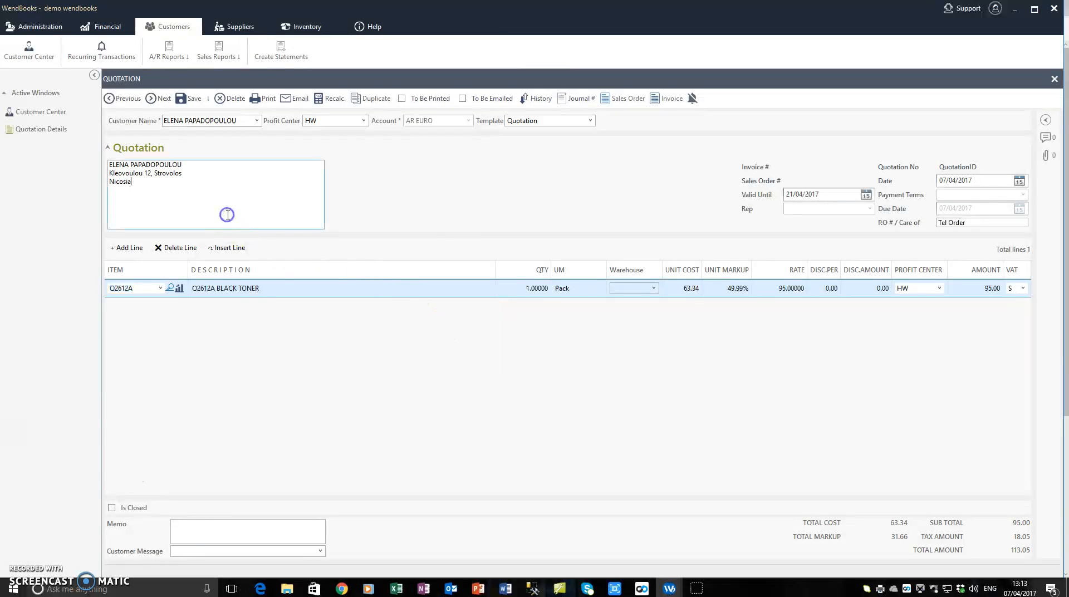
Set the black toner line's quantity to 5 and its warehouse to Paphos.
click(306, 290)
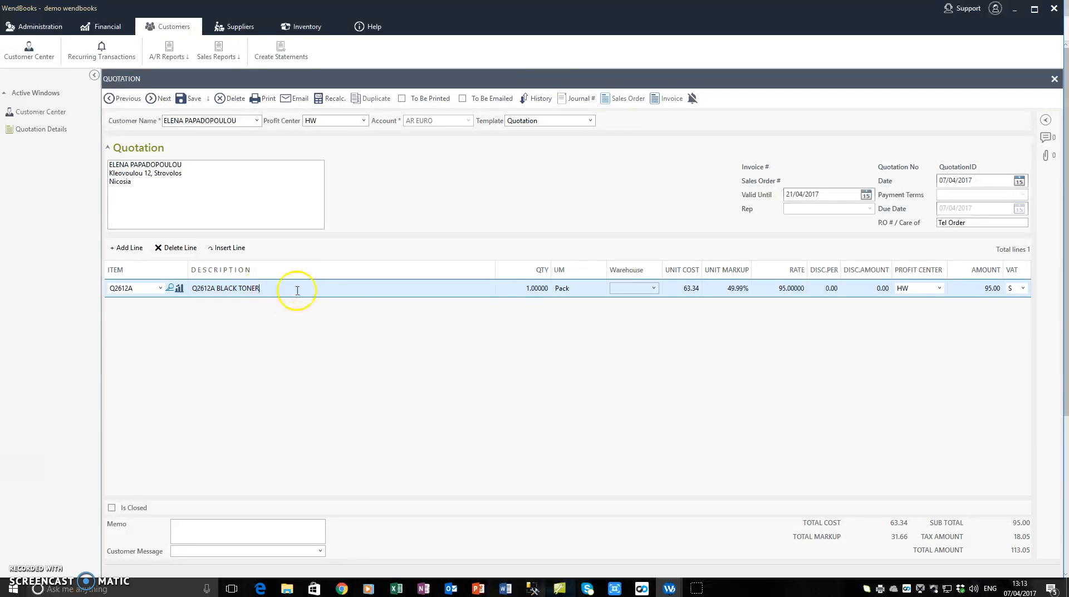
text(5)
click(585, 291)
key(Tab)
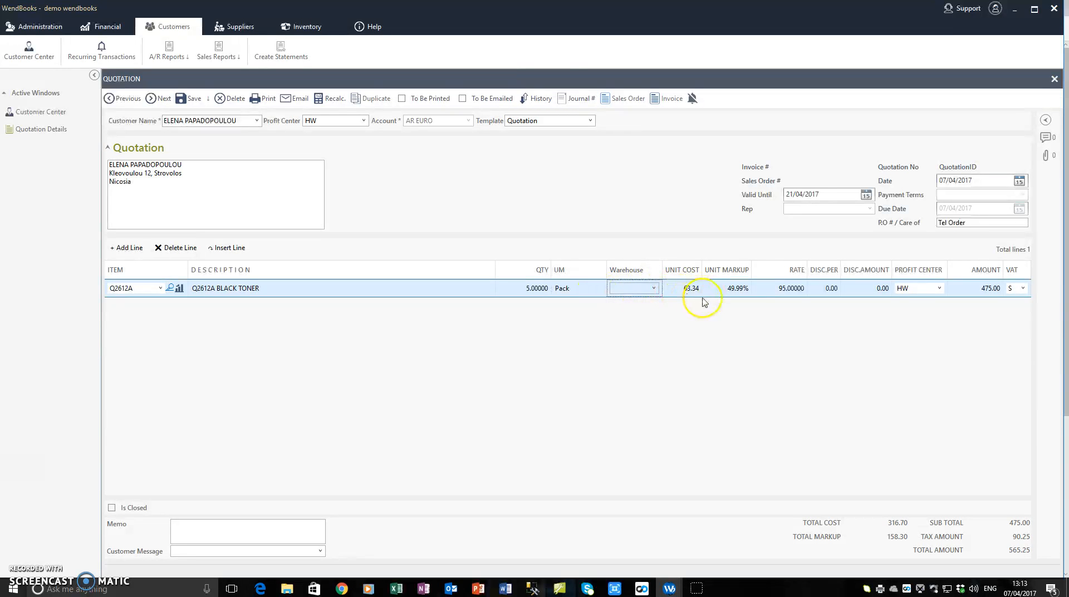
click(653, 288)
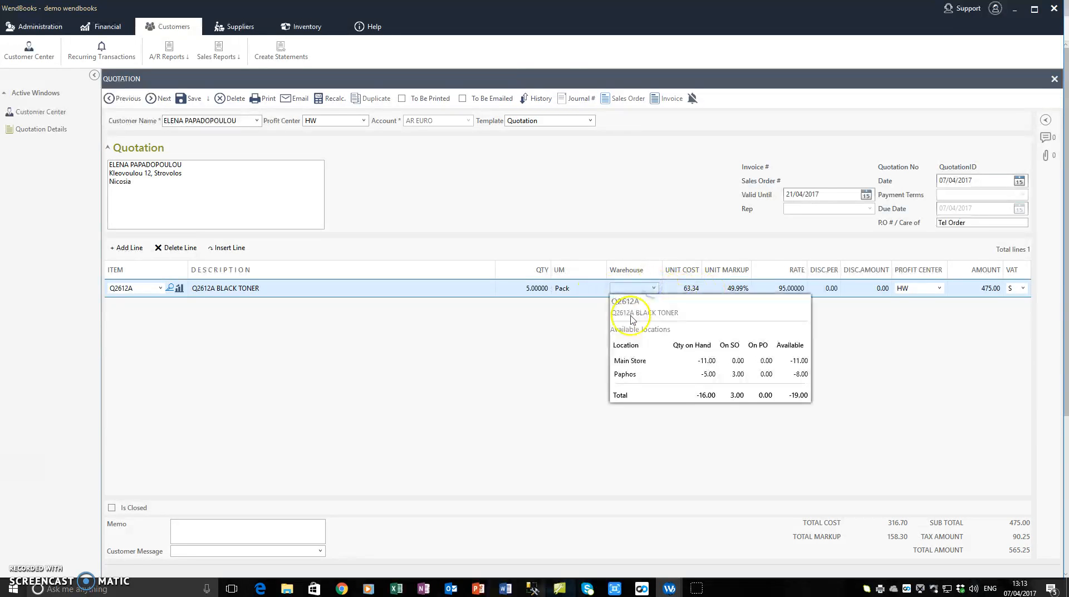
click(635, 375)
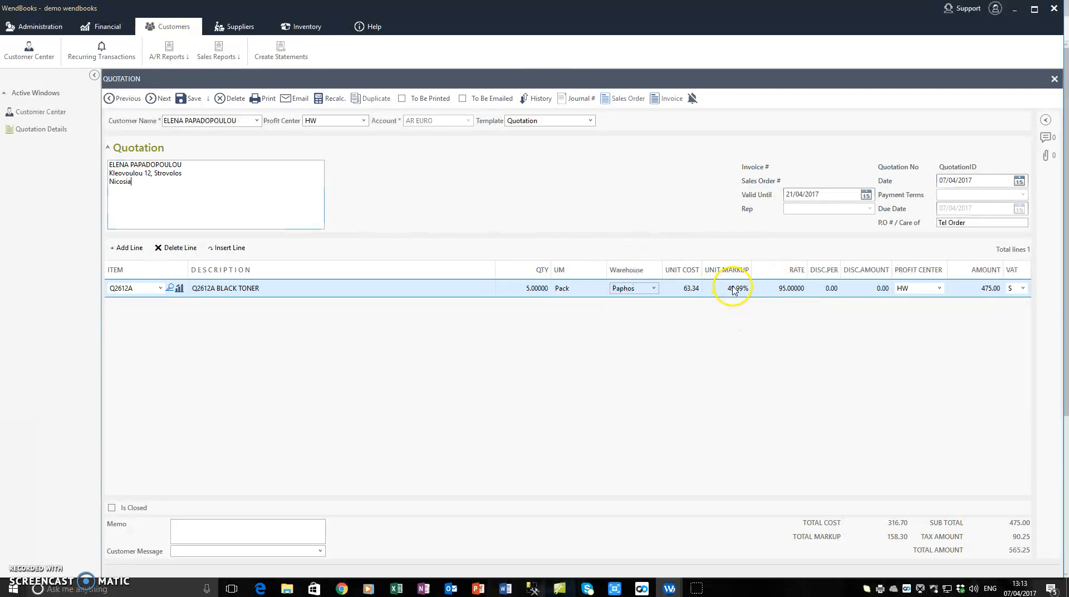
Set the black toner line's unit cost to 60 and its rate to 100.
click(690, 289)
key(Tab)
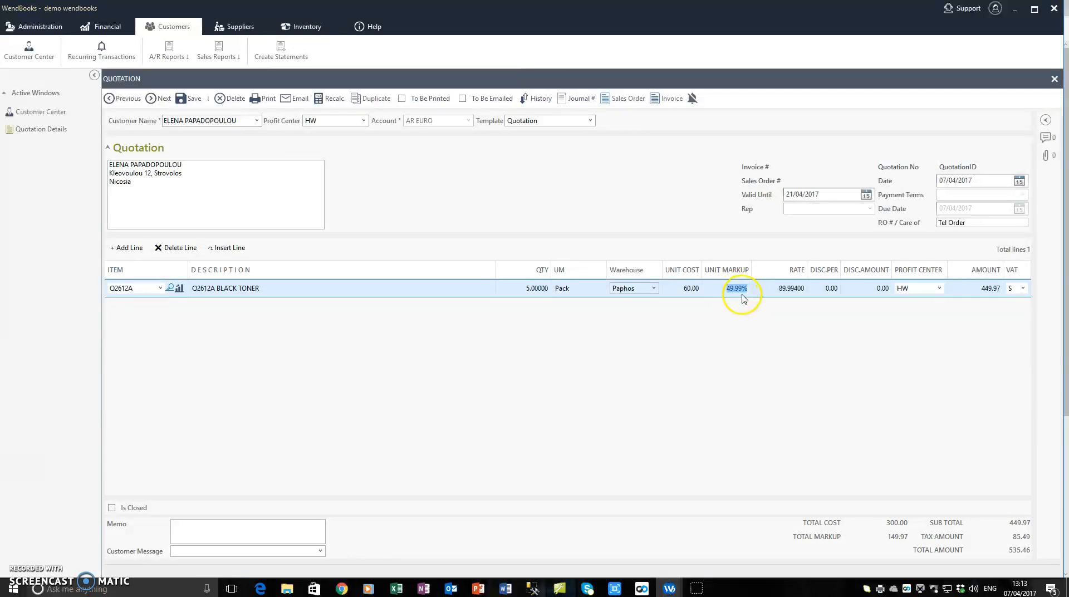
click(986, 288)
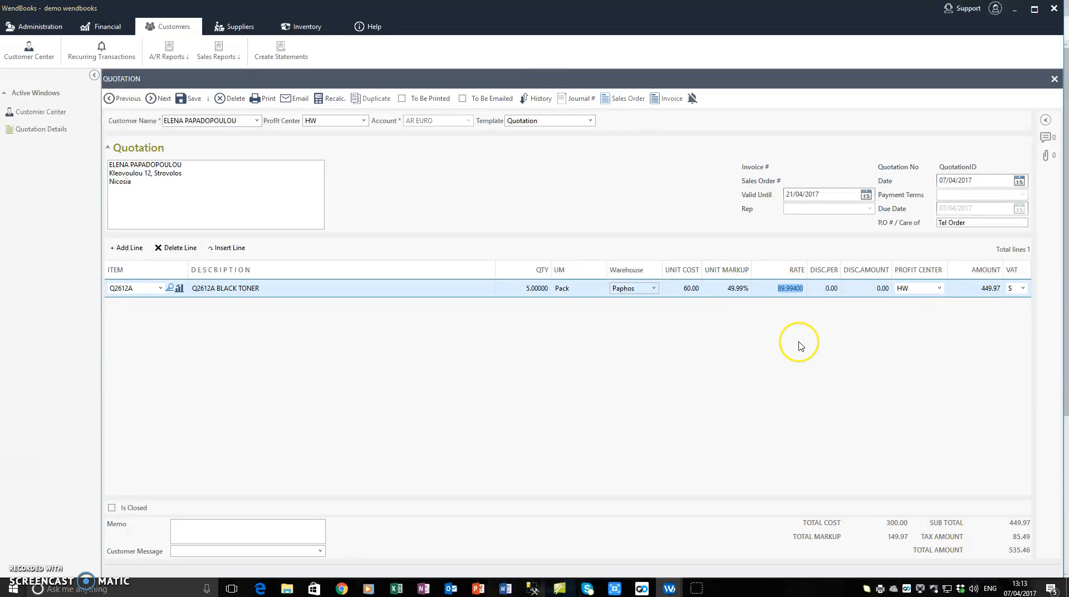
text(1)
key(Tab)
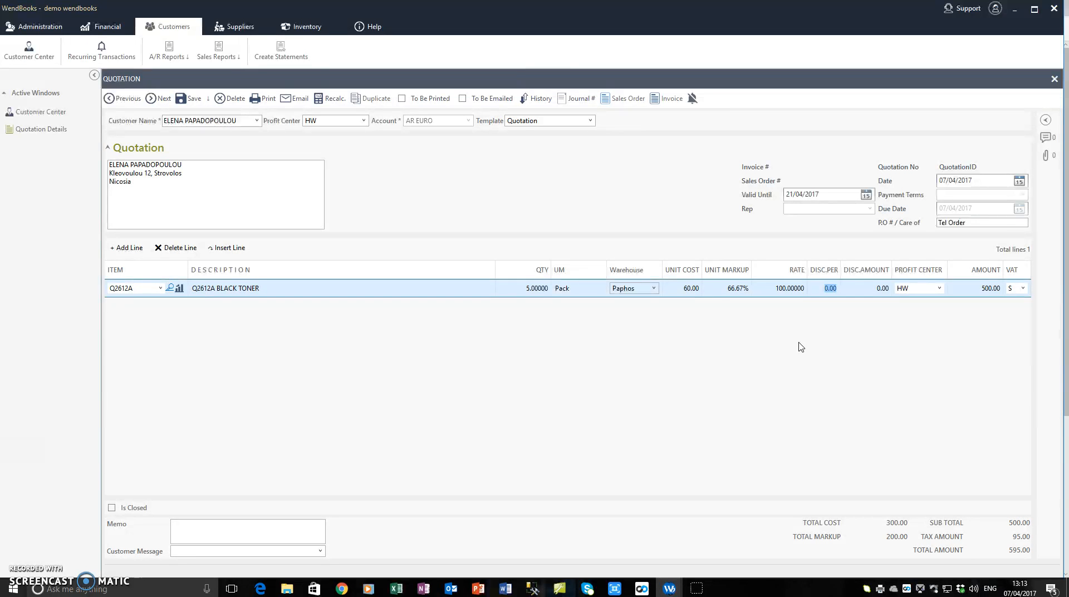
Set the black toner line's unit markup to 30% and its discount percentage to 10.
click(737, 289)
key(Tab)
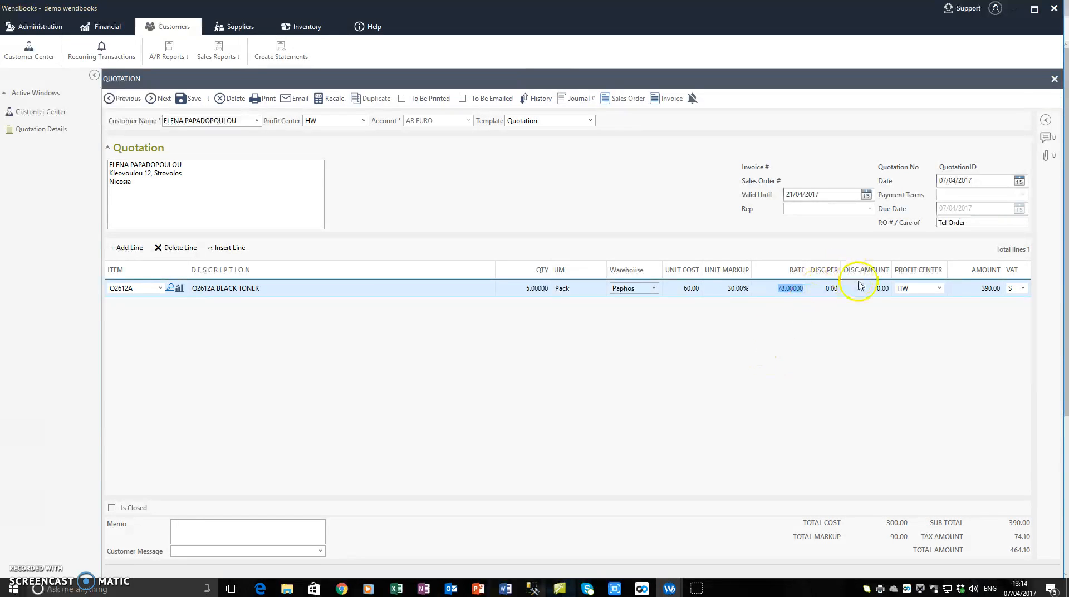
click(831, 289)
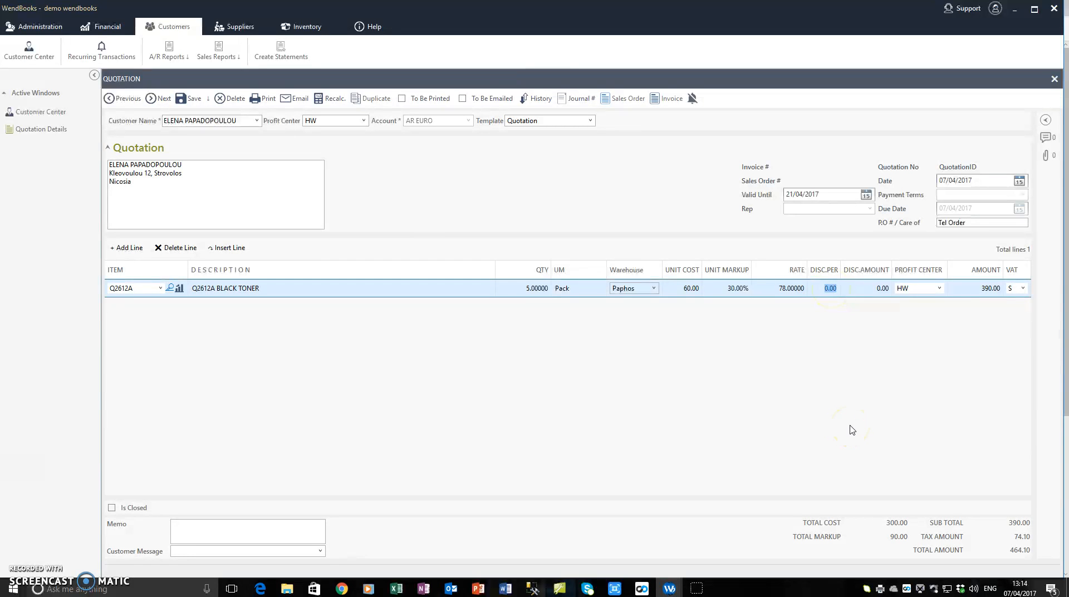
text(10)
key(Return)
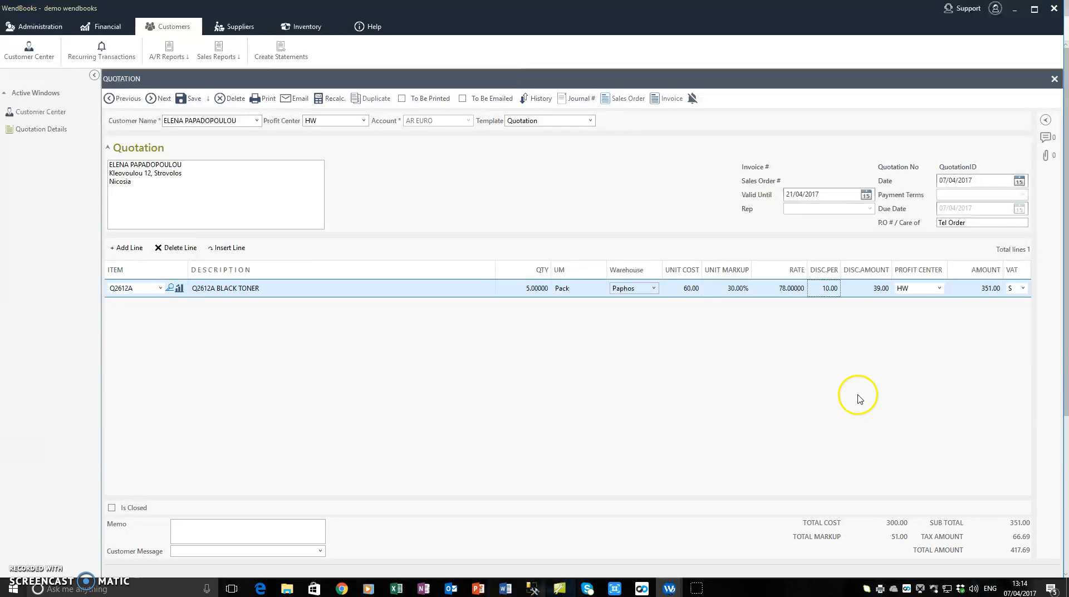
click(883, 290)
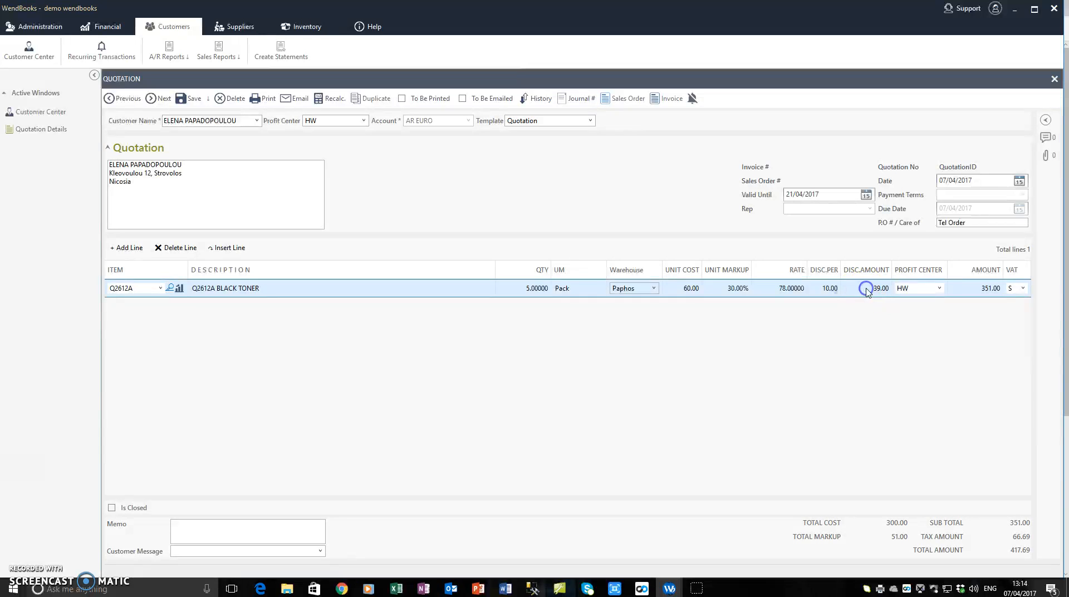
Switch the quotation's template to Quotation Disc and back to Quotation.
click(591, 121)
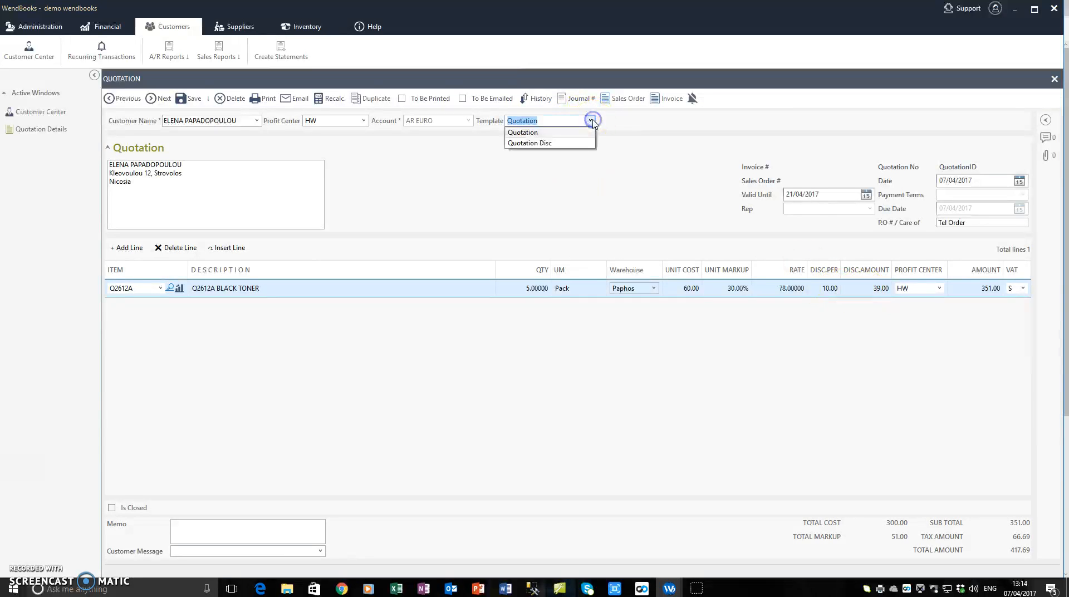
click(554, 144)
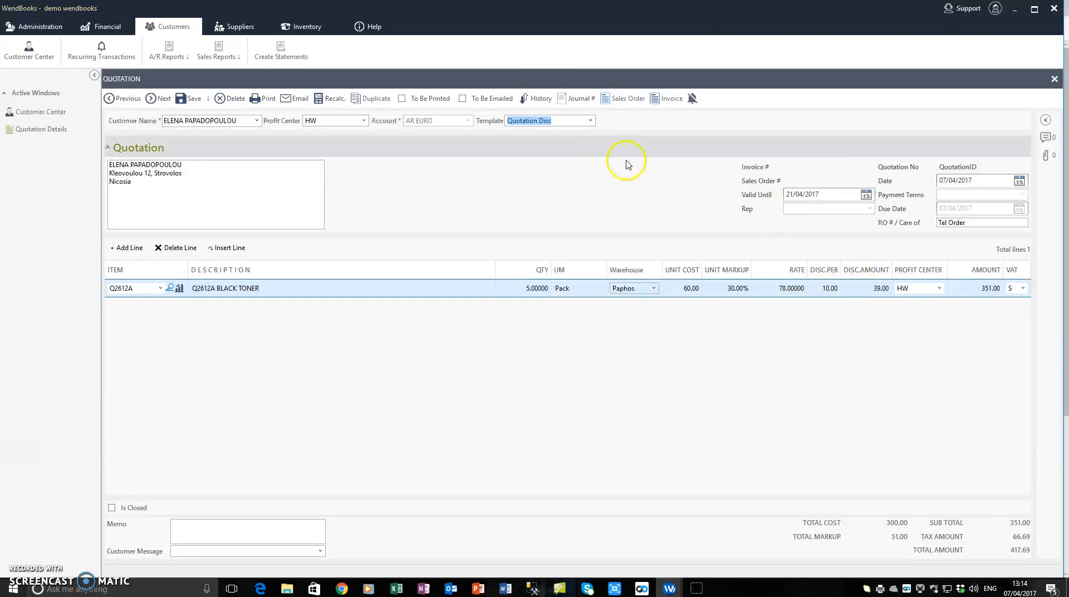
click(589, 120)
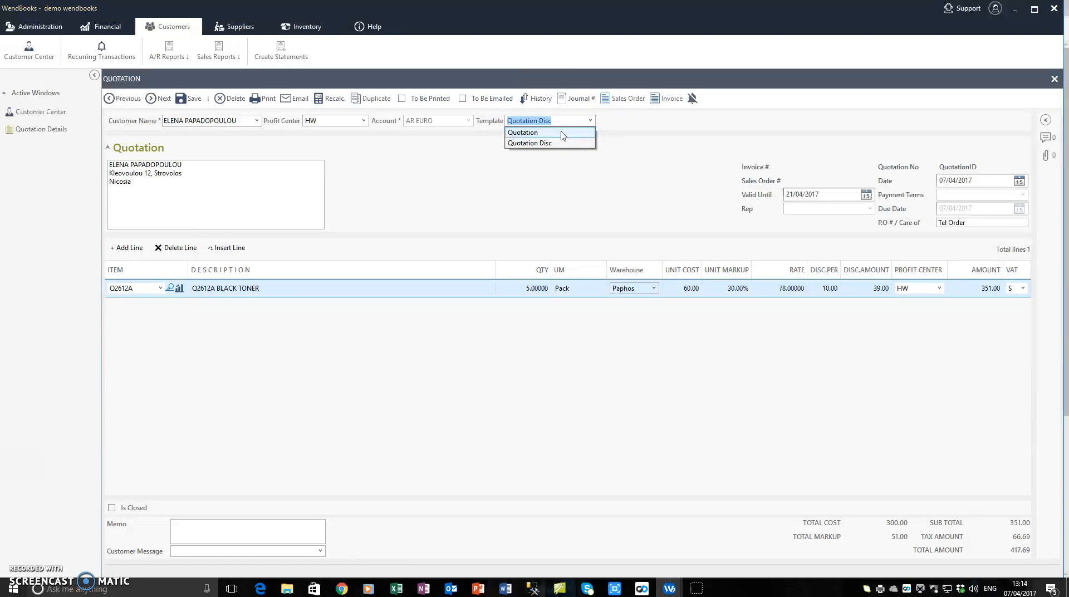
click(561, 132)
click(286, 164)
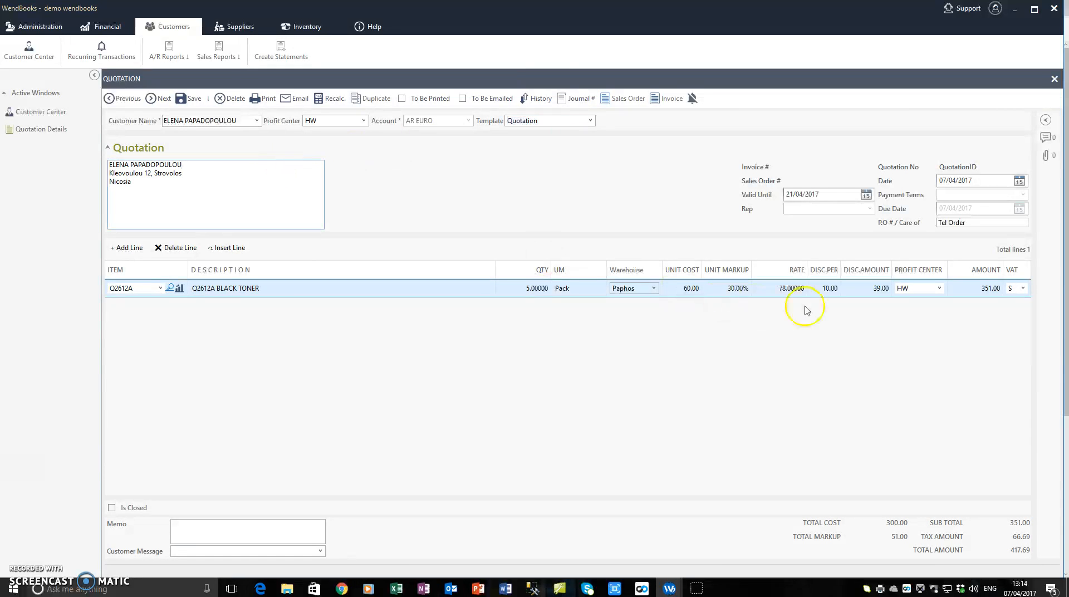
Reset the black toner line's discount percentage to 0 and add a second line with the Discount item.
click(830, 288)
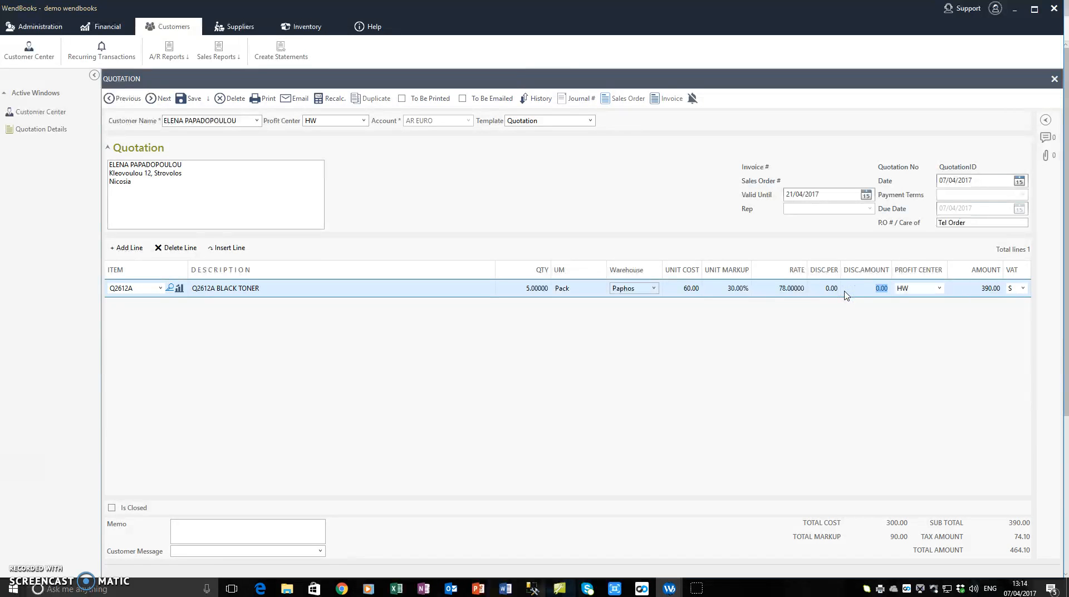
click(251, 176)
click(129, 248)
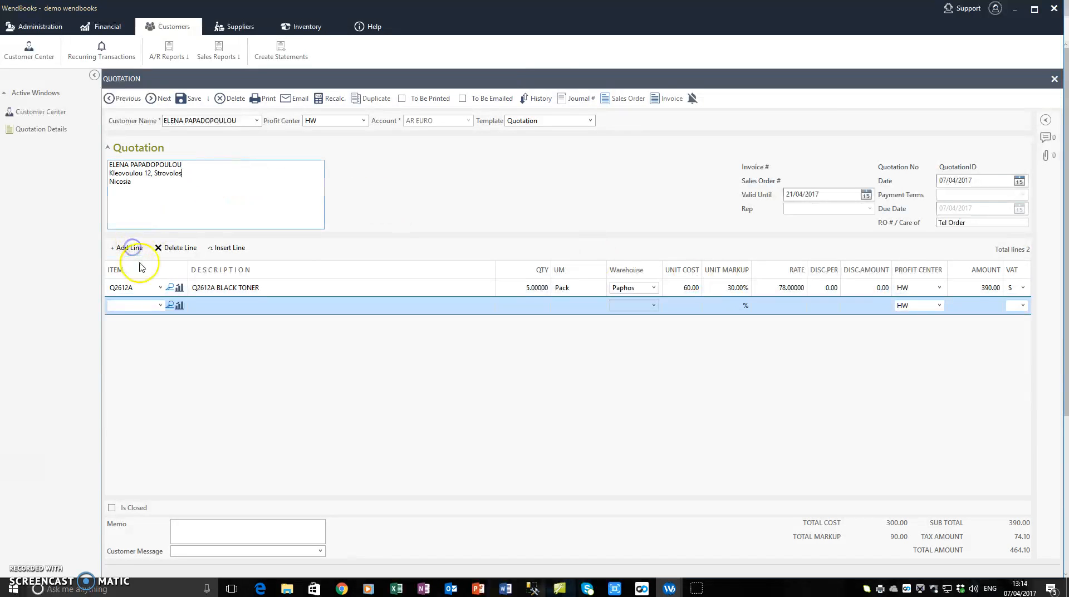
click(160, 305)
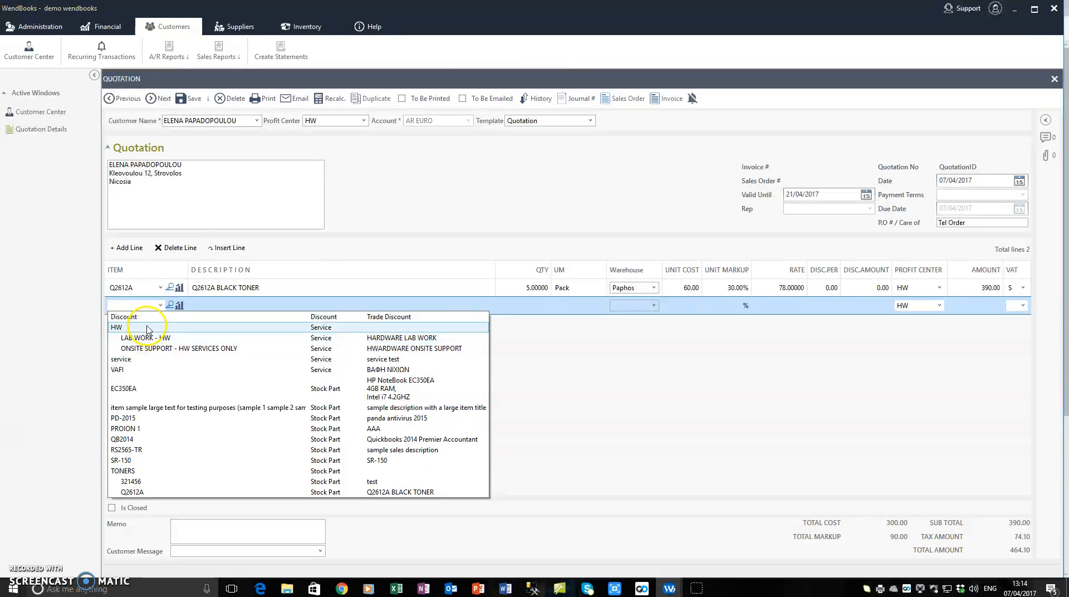
click(139, 316)
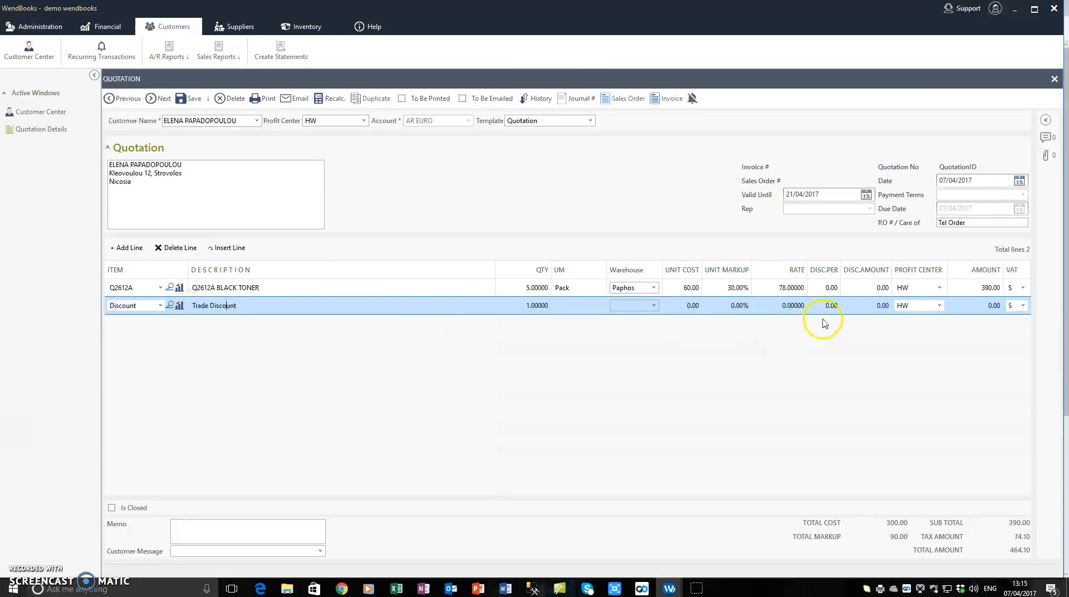
Set the Trade Discount line's amount to -10.
click(987, 305)
text(1)
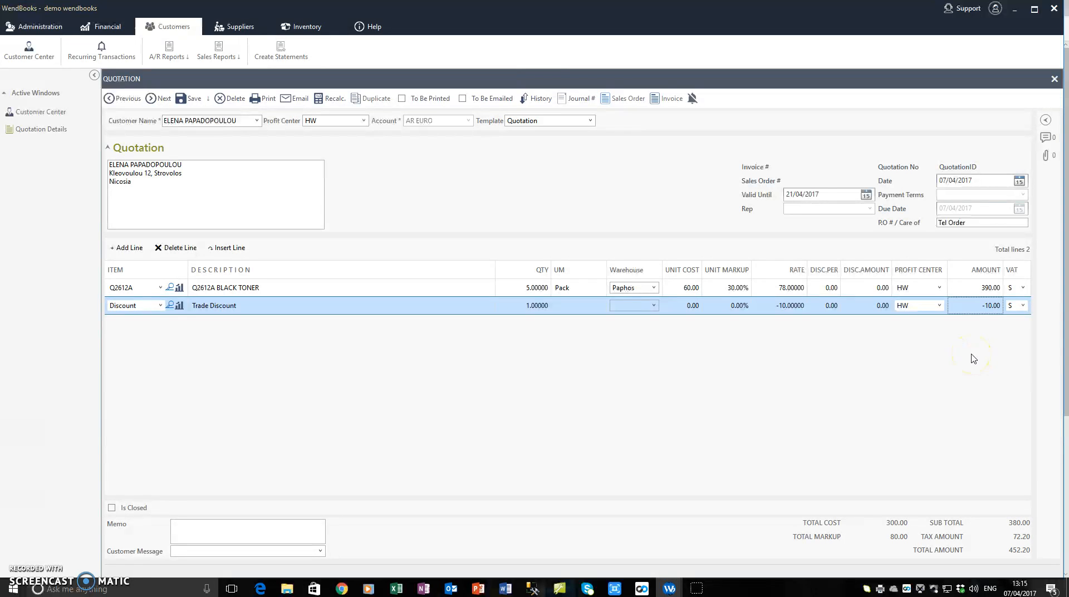
click(239, 174)
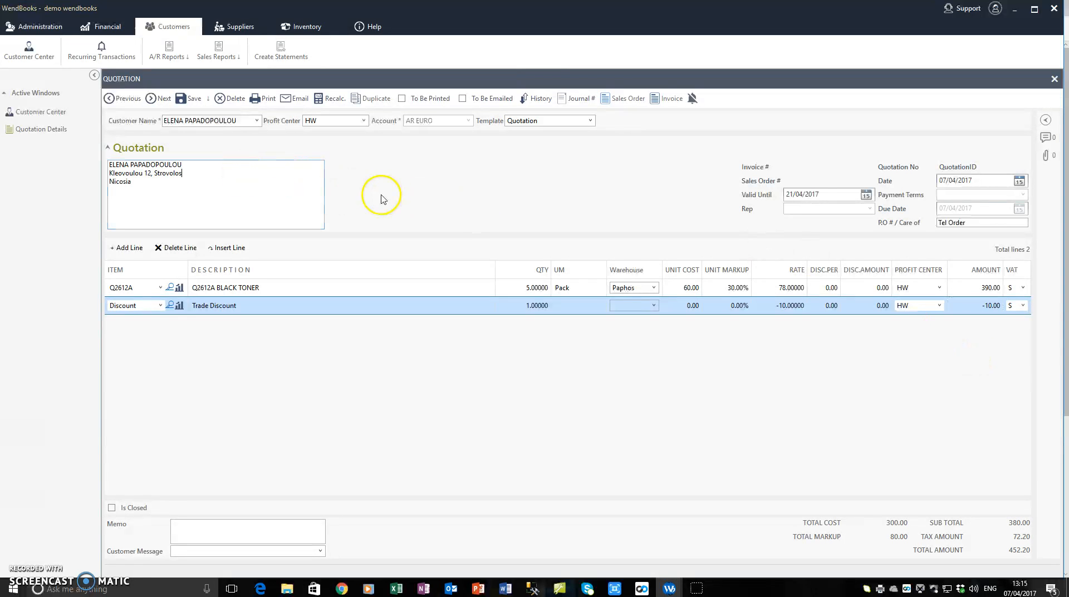
click(591, 120)
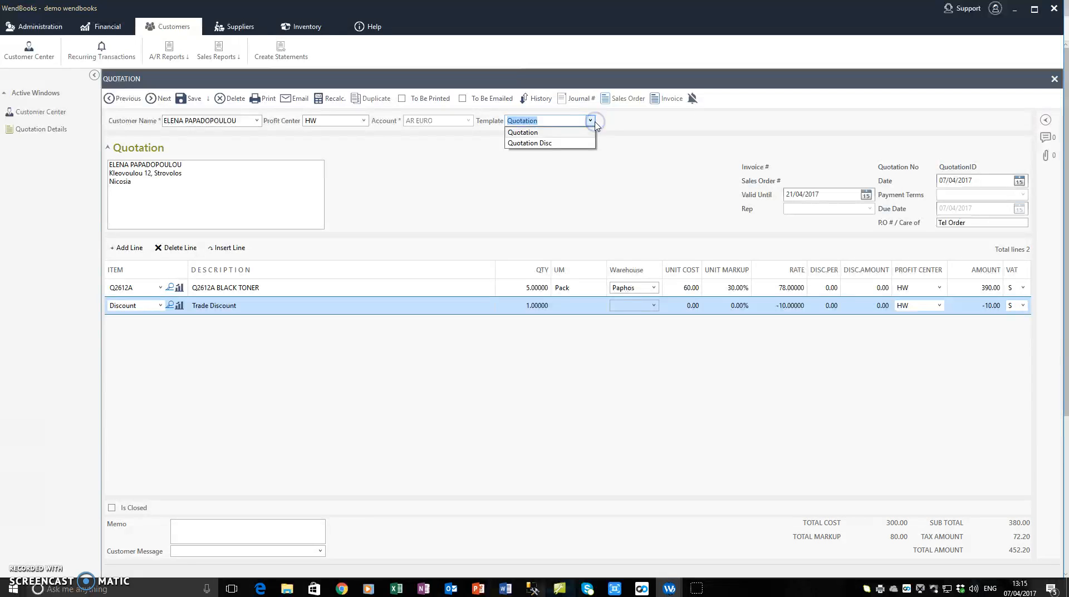
click(660, 189)
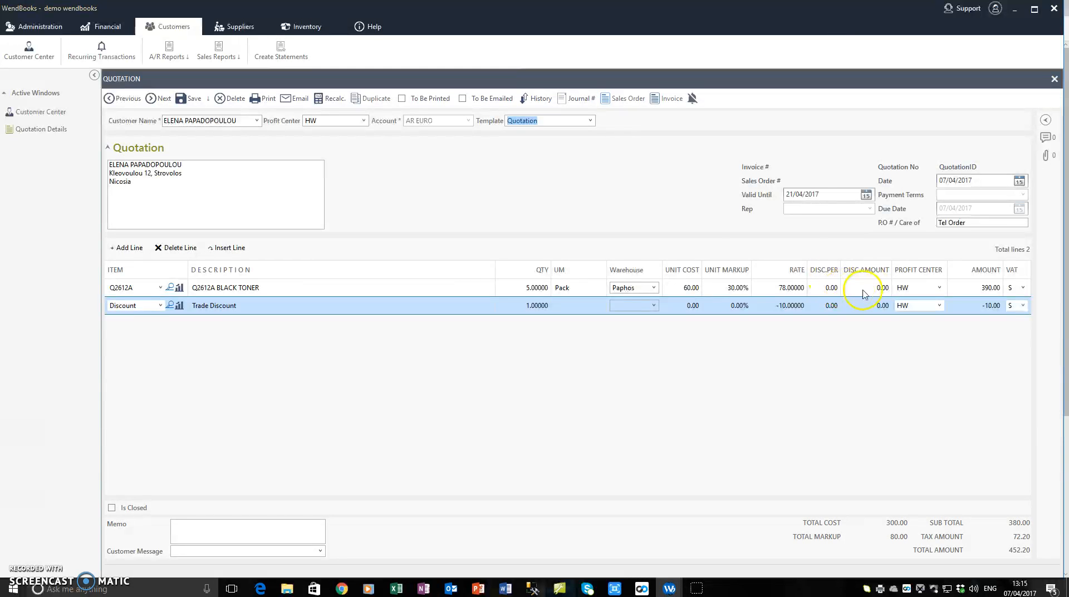
Set the quotation's customer message to "Thank you for prefering us !!!".
click(246, 174)
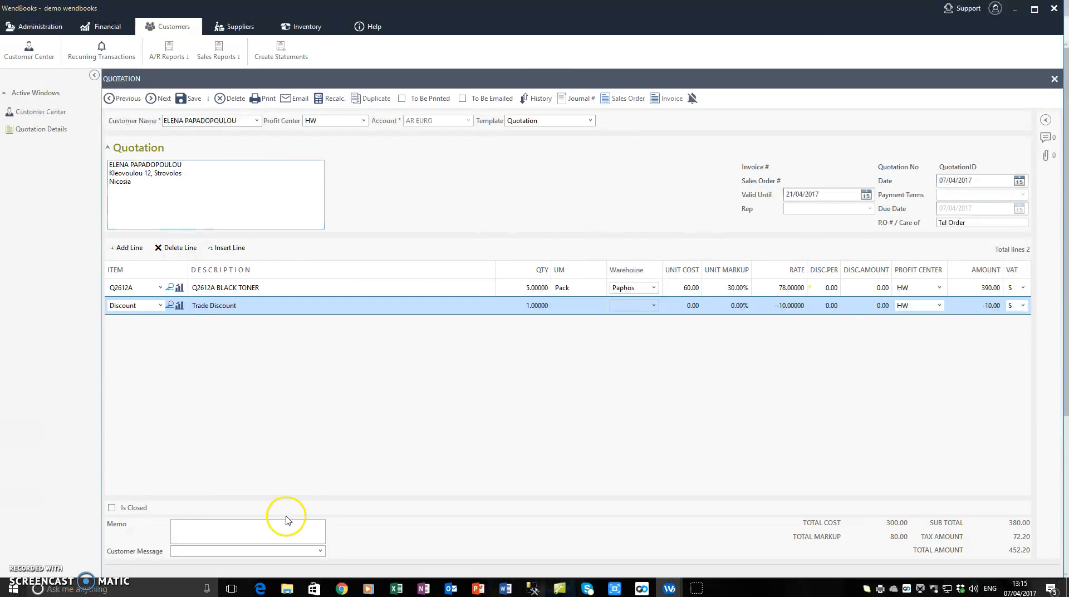
click(319, 550)
click(267, 563)
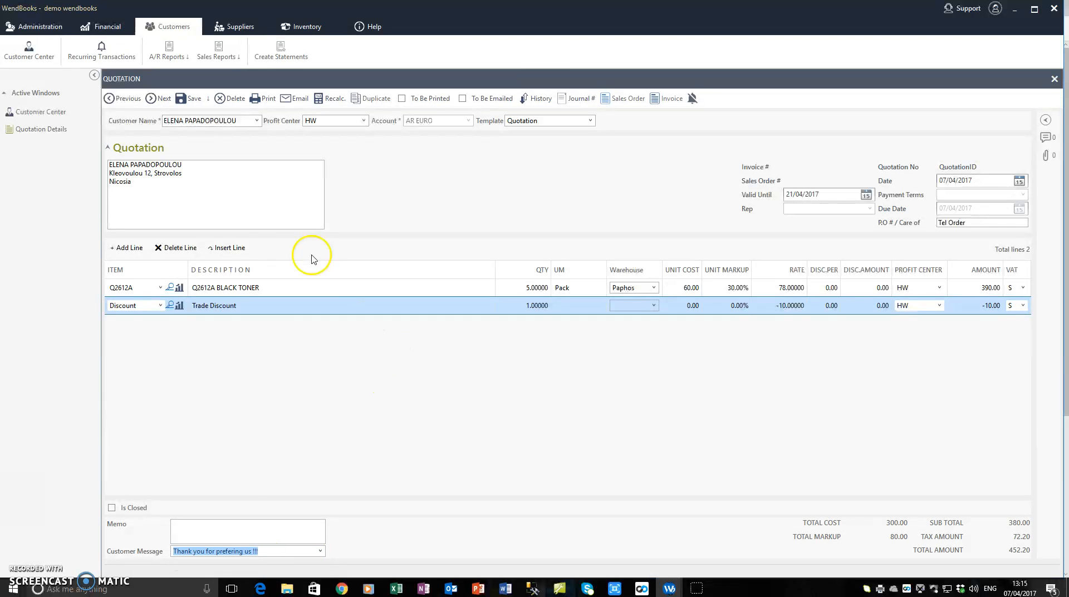
Add a third line to the quotation with the item named service.
click(136, 252)
click(161, 323)
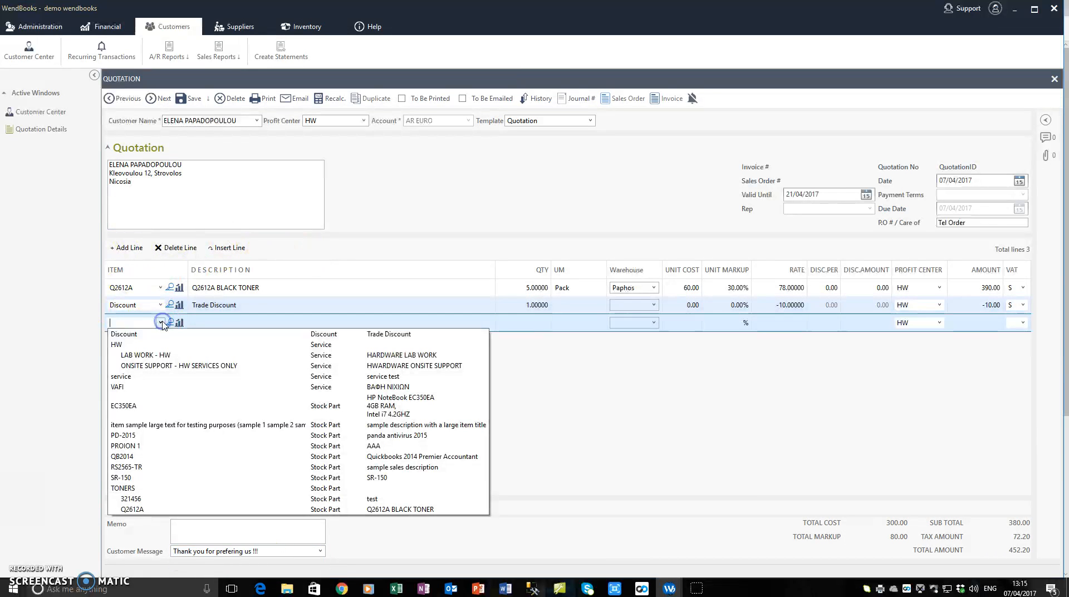
click(134, 377)
click(249, 327)
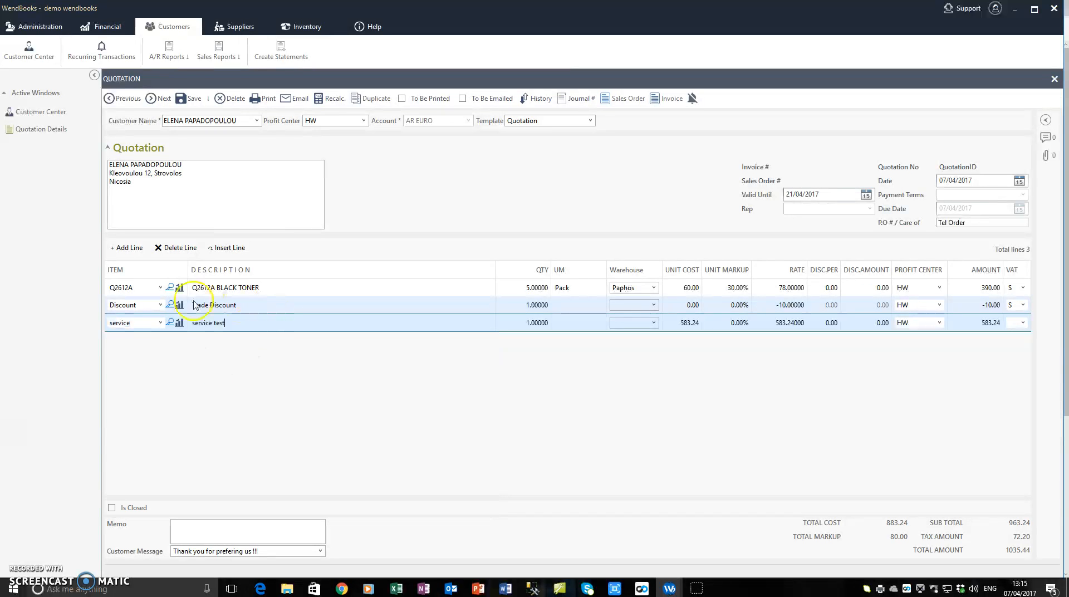
Add a fourth line to the quotation with the item SR-150, found by searching the items for 150.
click(132, 248)
click(161, 341)
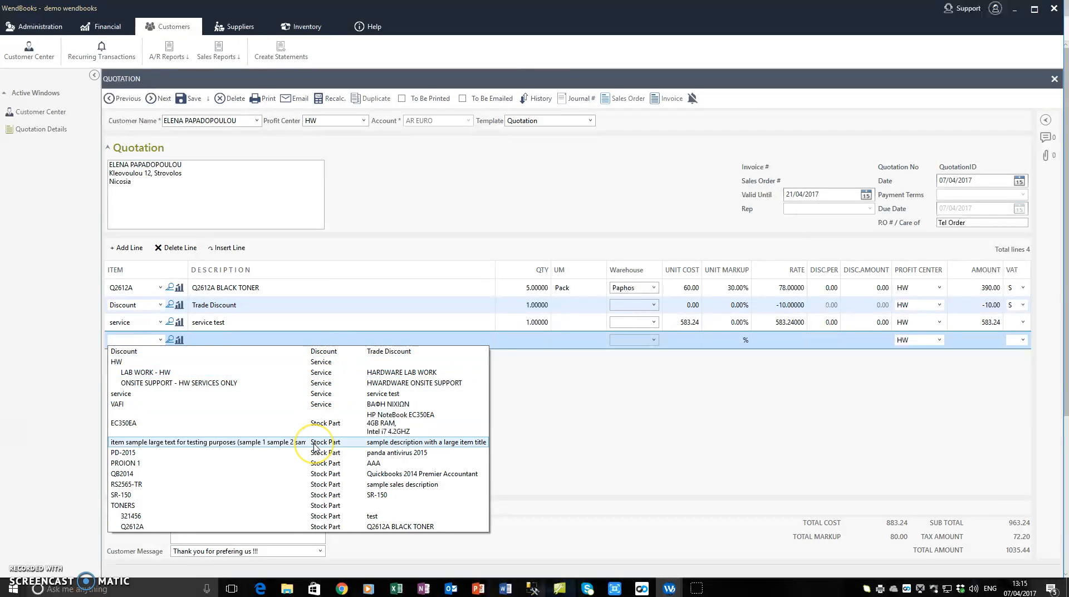
click(171, 339)
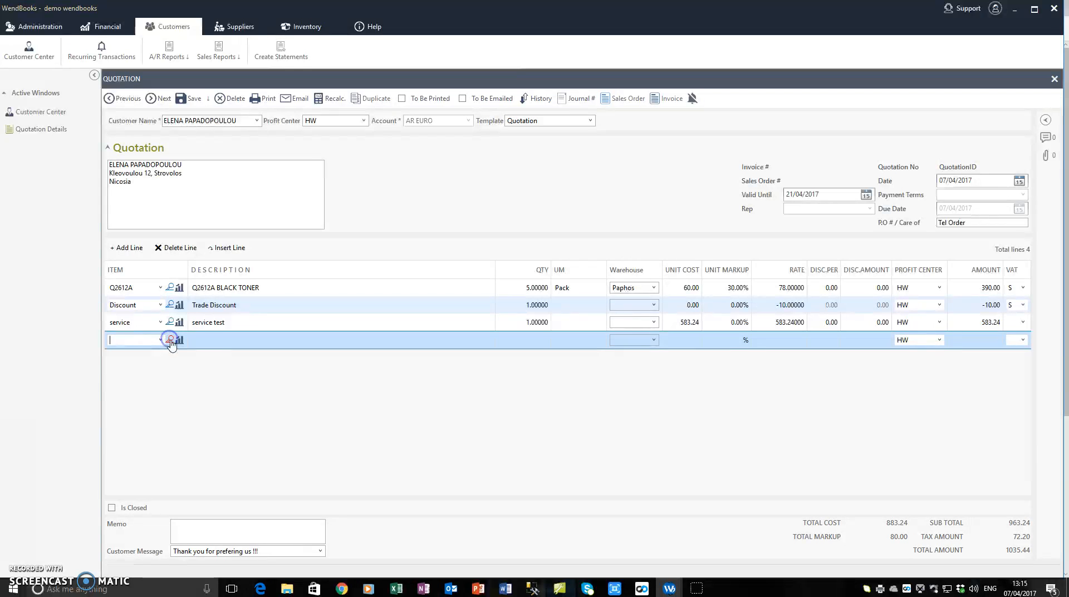
click(171, 340)
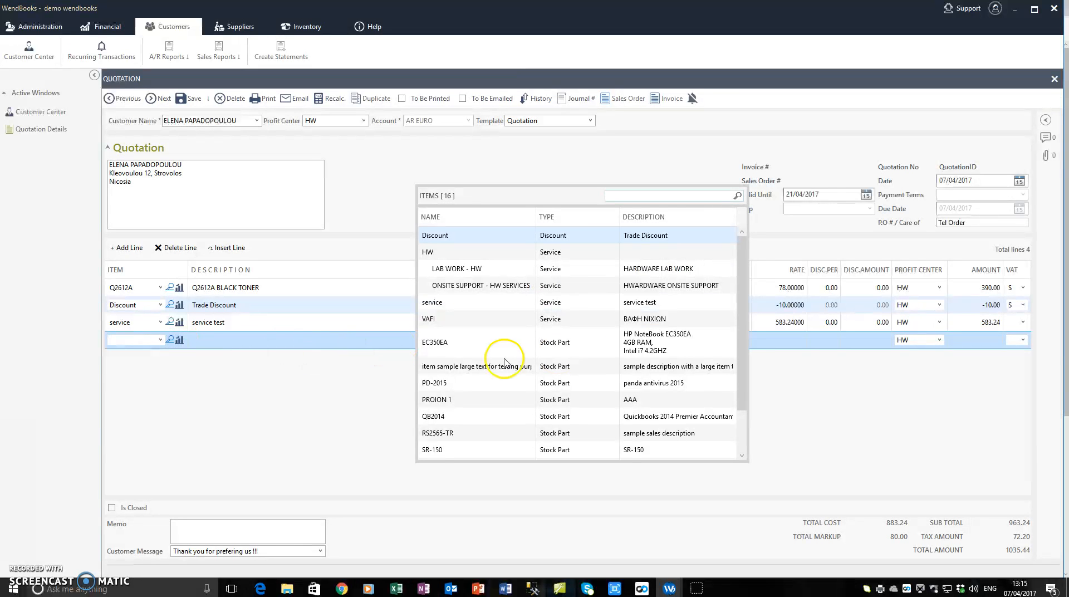
click(617, 196)
text(150)
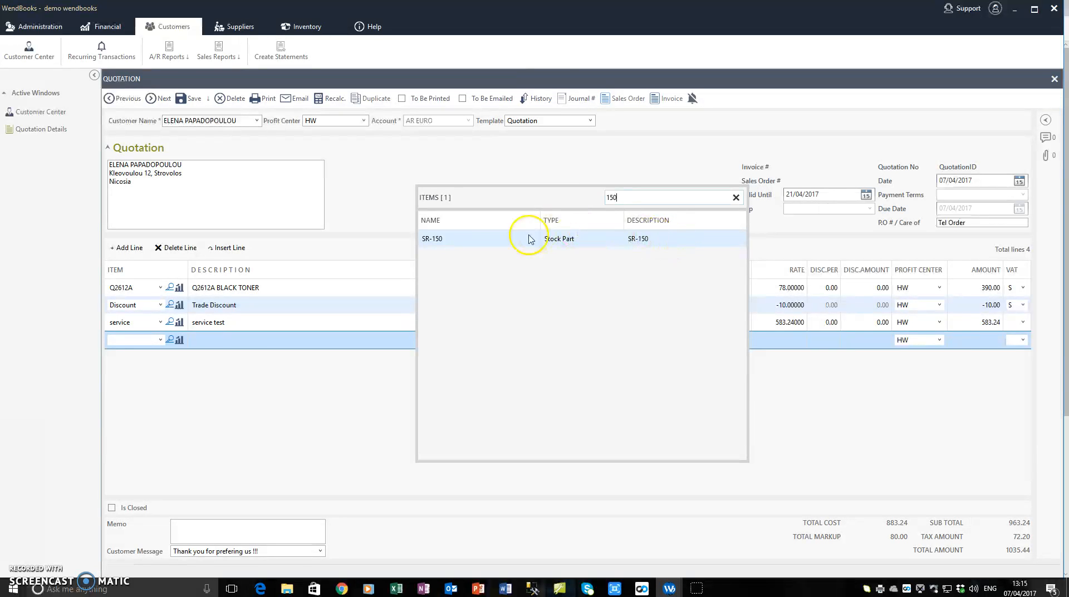
double_click(590, 239)
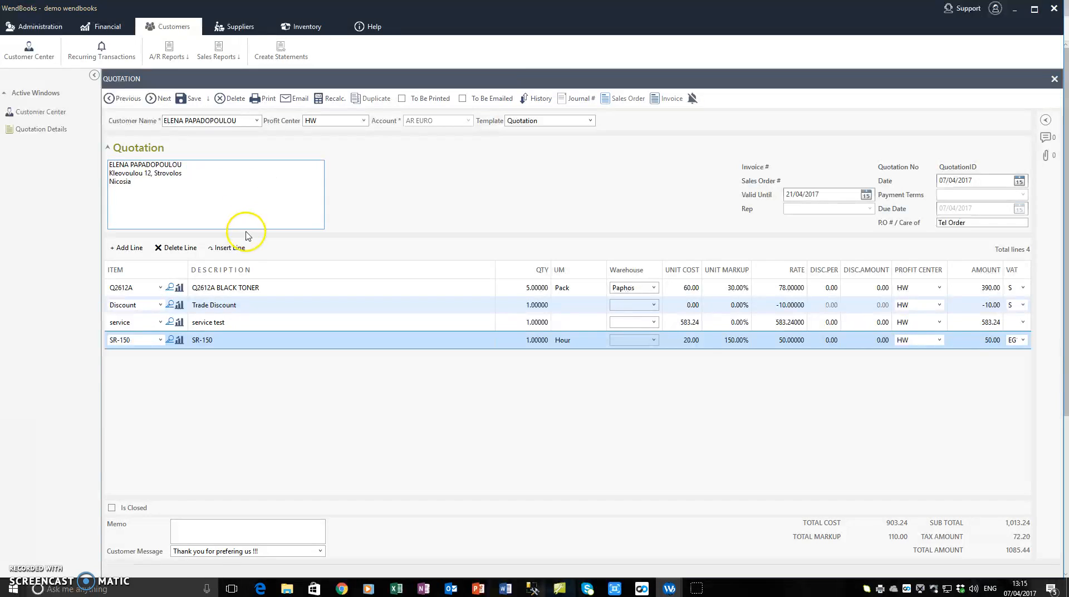
Save the quotation and preview its printed report.
click(188, 99)
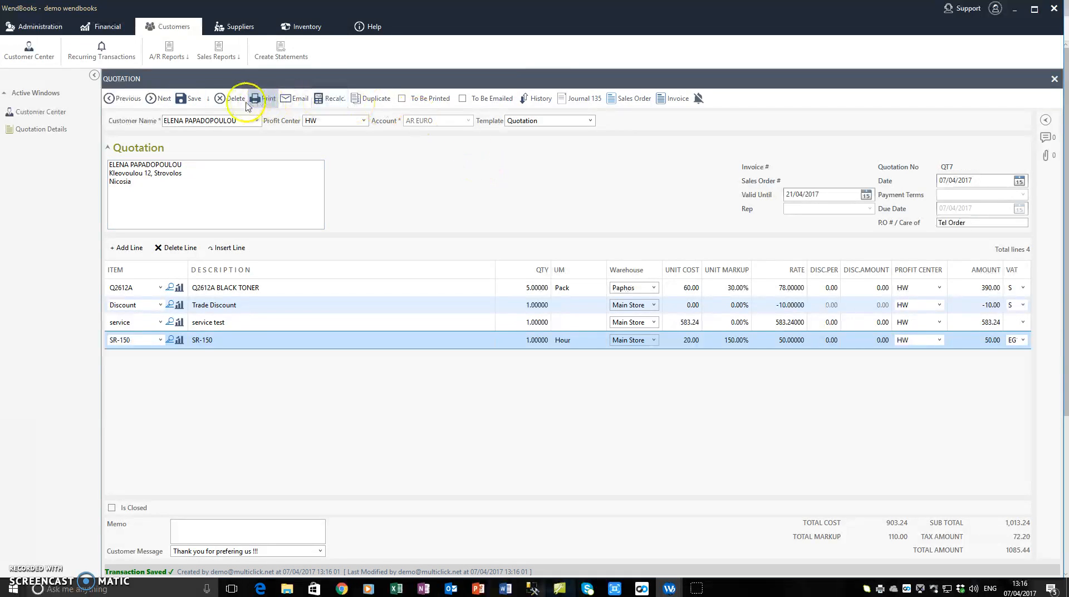
click(268, 102)
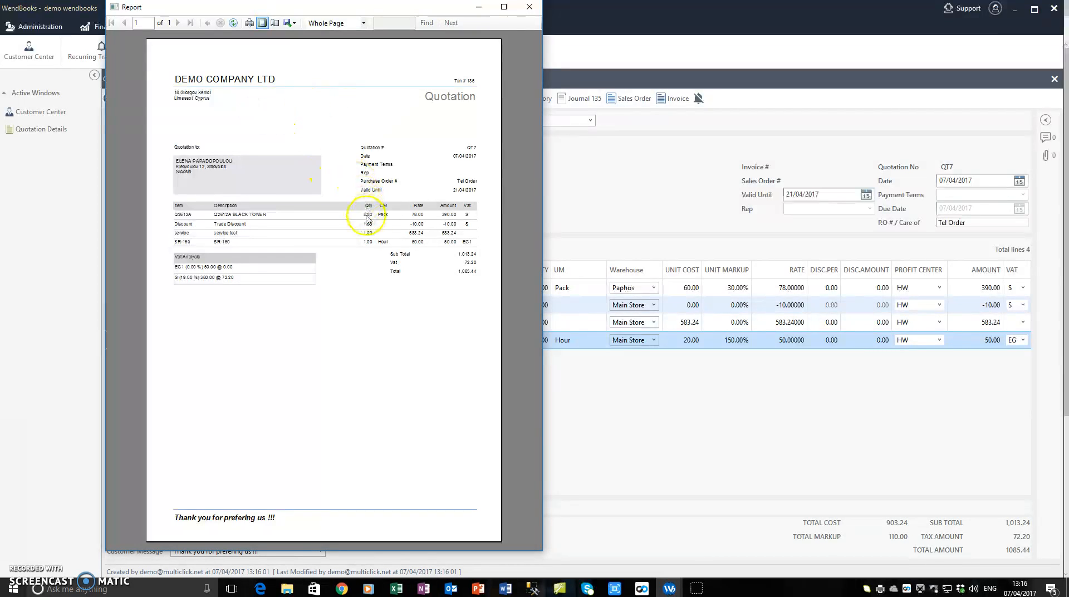
drag(404, 8, 315, 22)
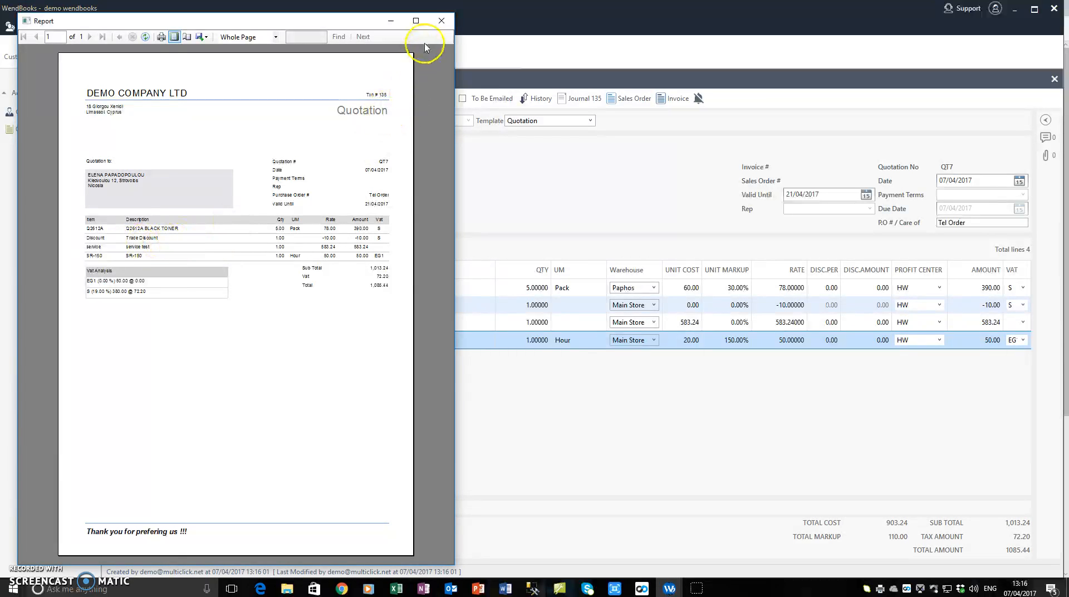
click(440, 22)
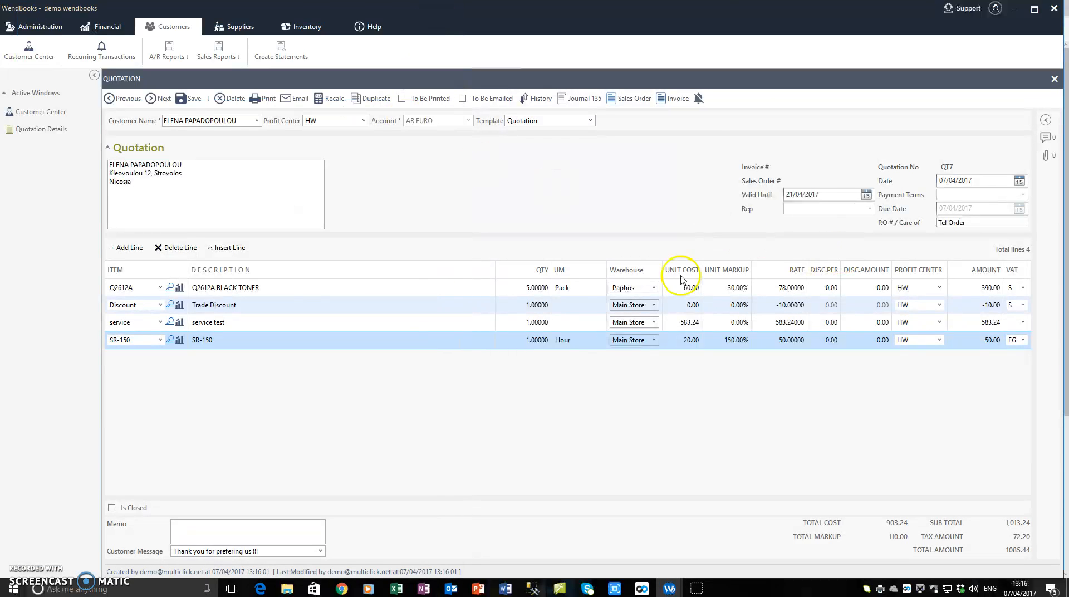
Replace the Trade Discount line with a discount amount of 10 on the black toner line and a 10% discount on the service line.
click(277, 305)
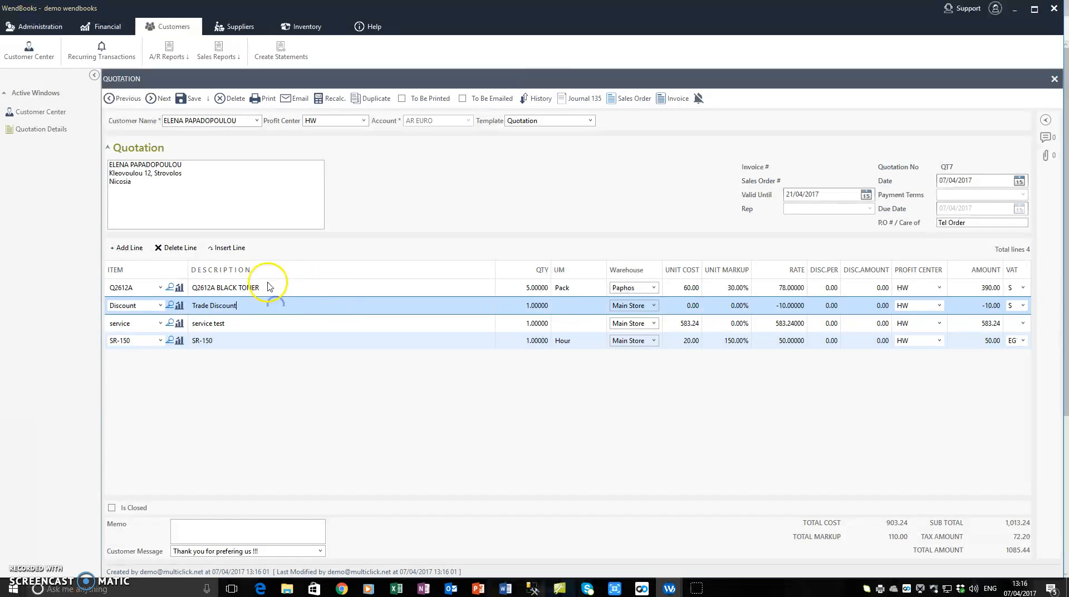
click(178, 249)
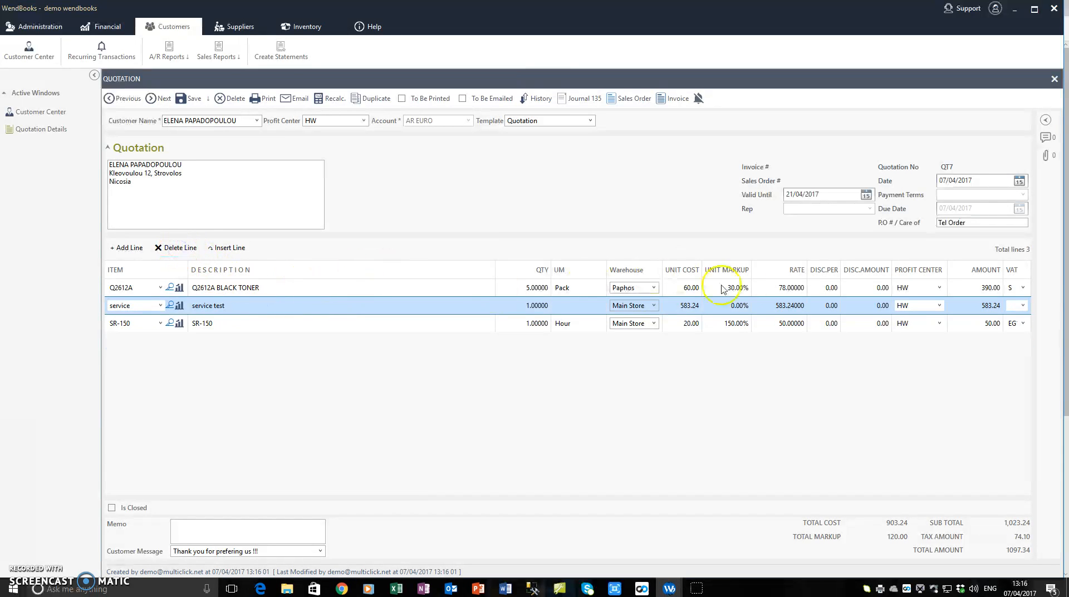
click(869, 288)
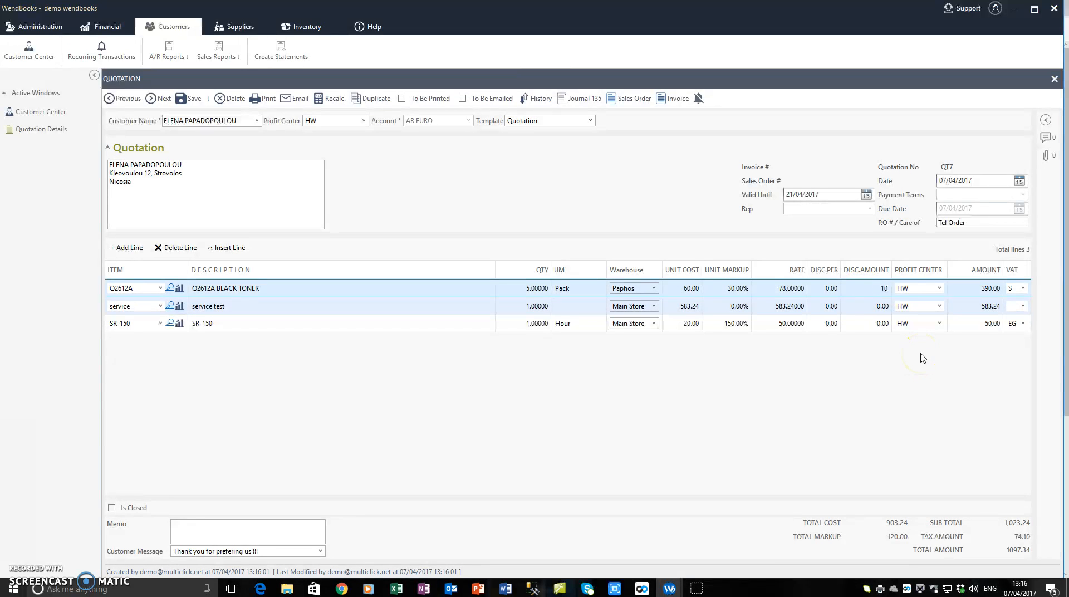
click(828, 305)
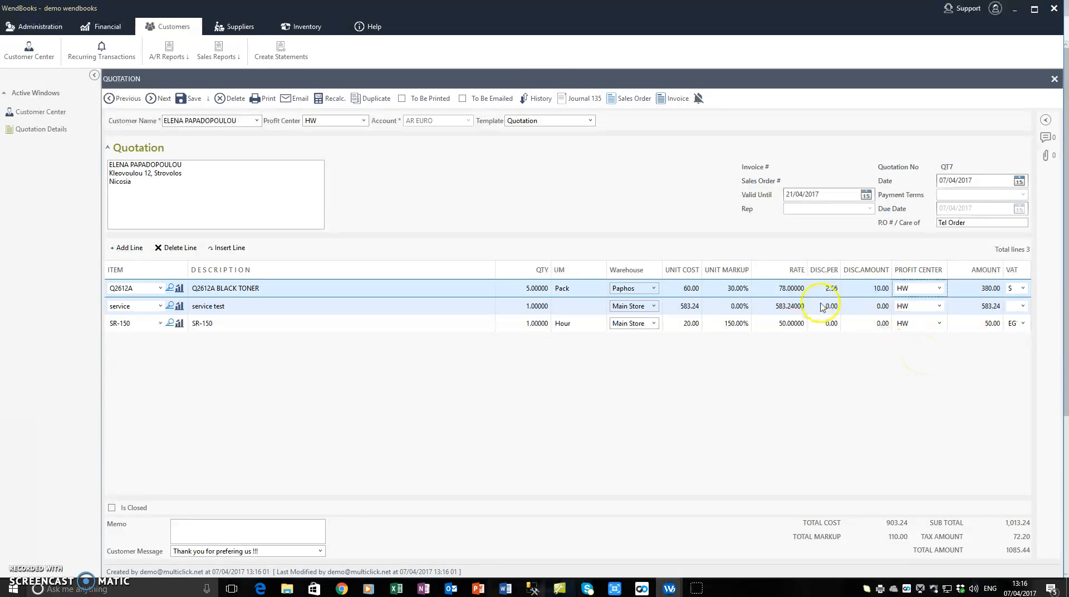
click(863, 337)
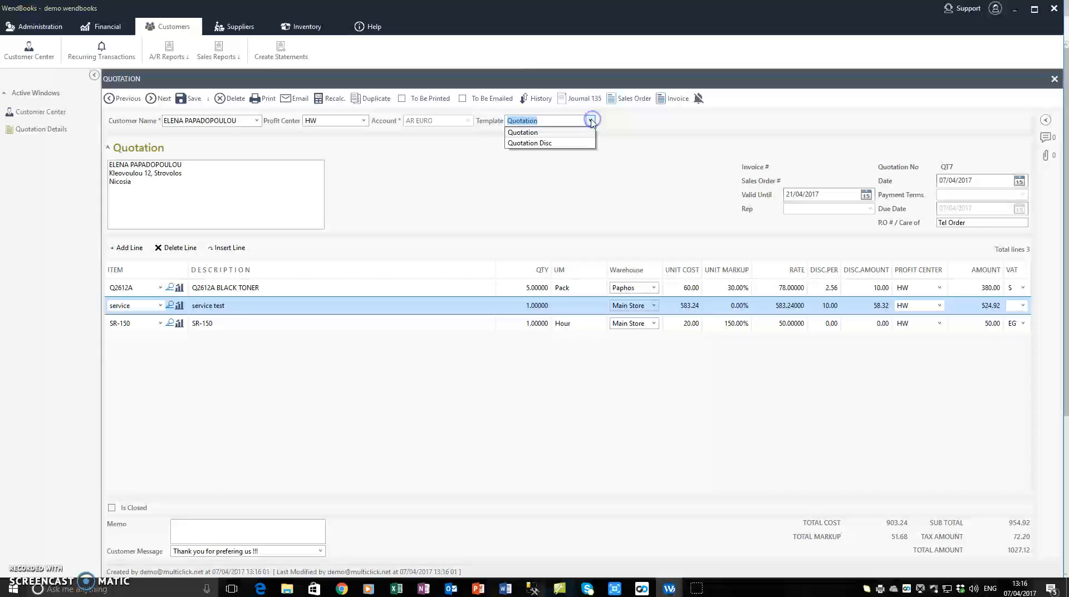
Switch the quotation's template to Quotation Disc and save the quotation.
click(566, 143)
click(232, 201)
click(189, 98)
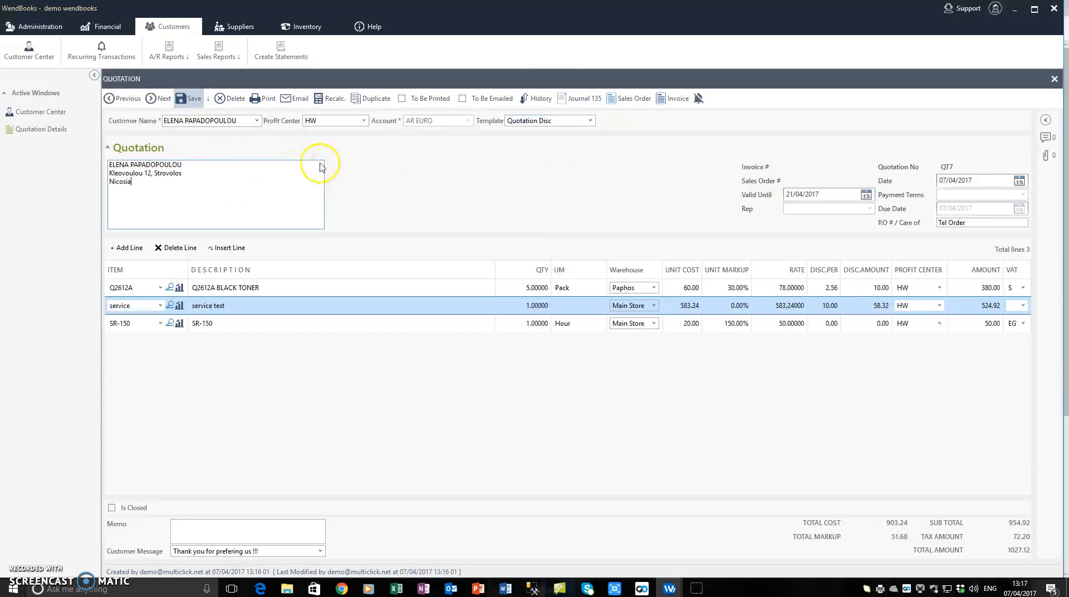
Preview the printed quotation at Page Width in a maximized report window and check its discount columns.
click(267, 100)
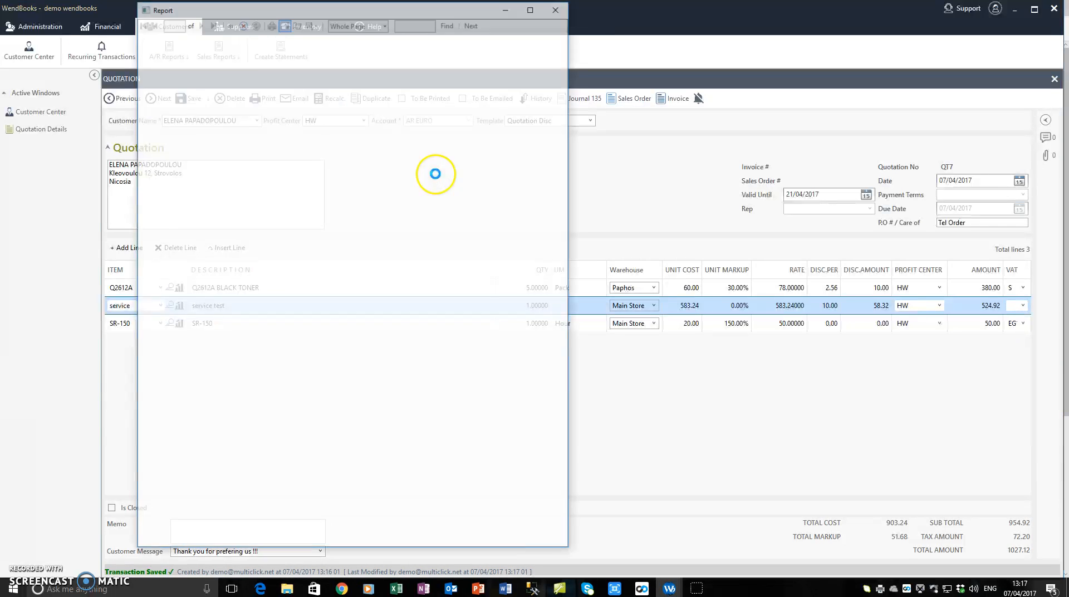
click(357, 23)
click(357, 40)
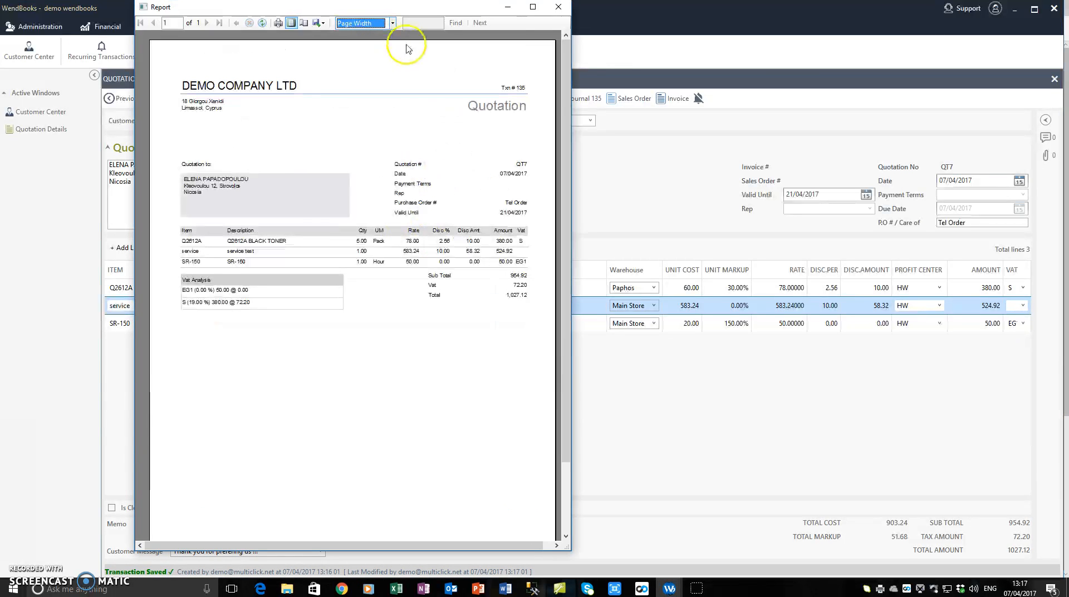
click(532, 7)
scroll(593, 282, down, 2)
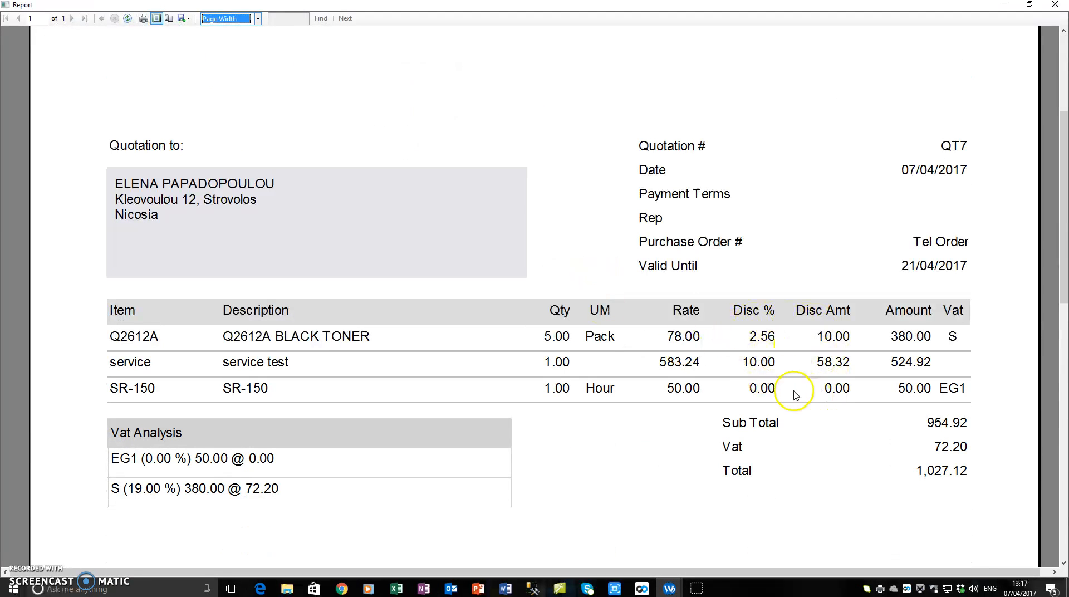
click(1054, 5)
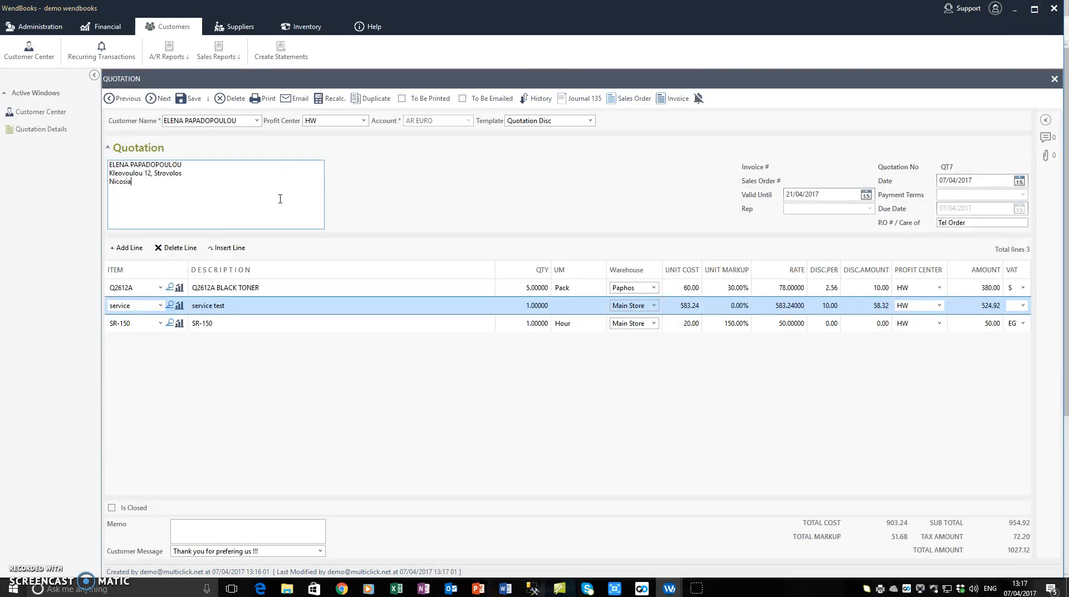
Review the email templates offered for the quotation and the Quotation message templates listed in the preferences.
click(290, 99)
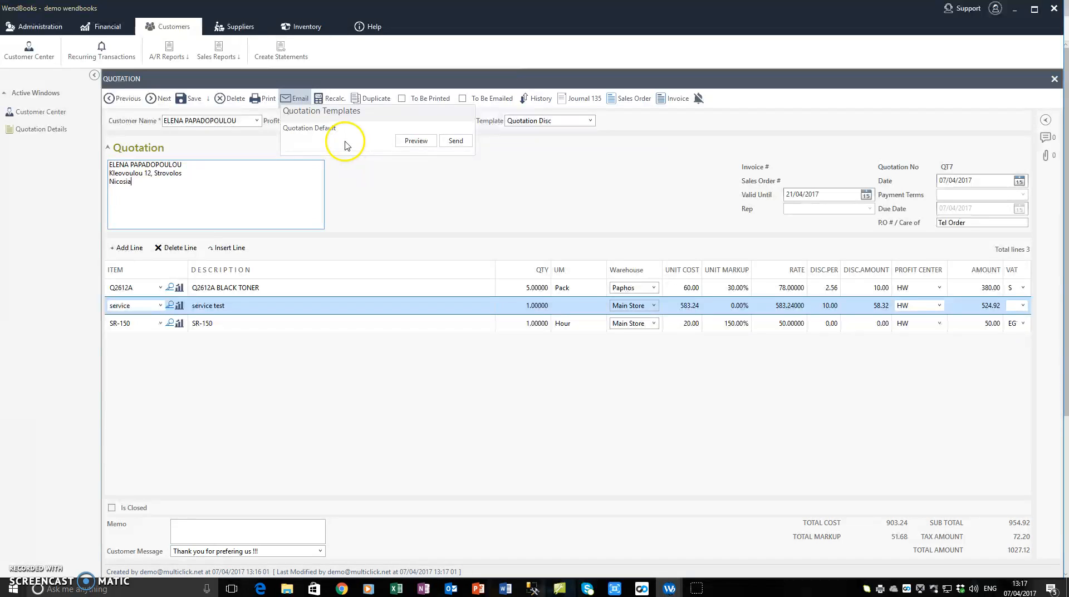
click(265, 198)
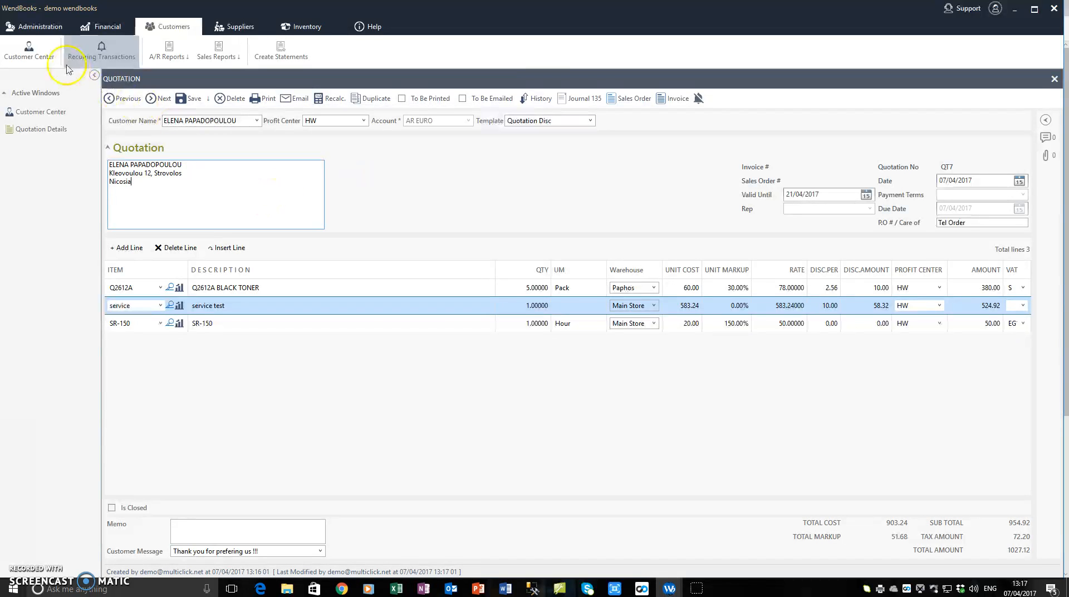
click(35, 26)
click(25, 51)
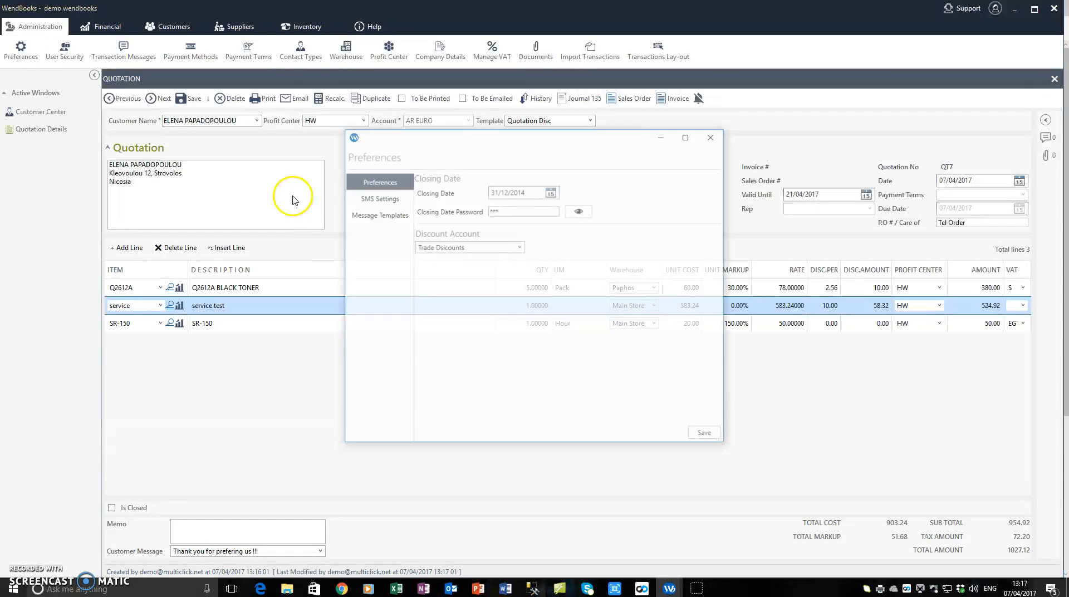
click(378, 214)
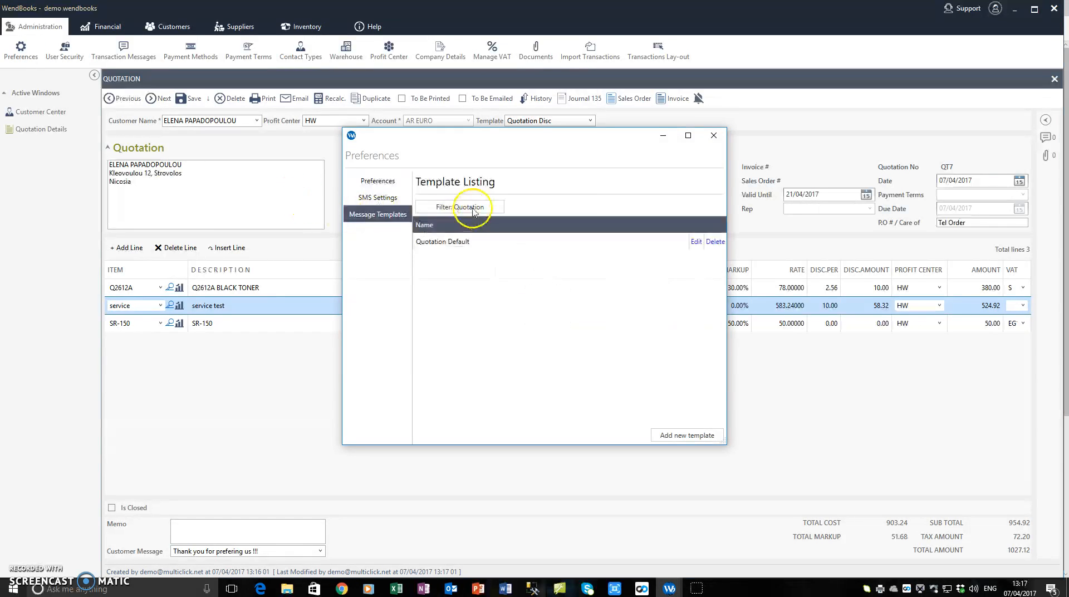
click(467, 207)
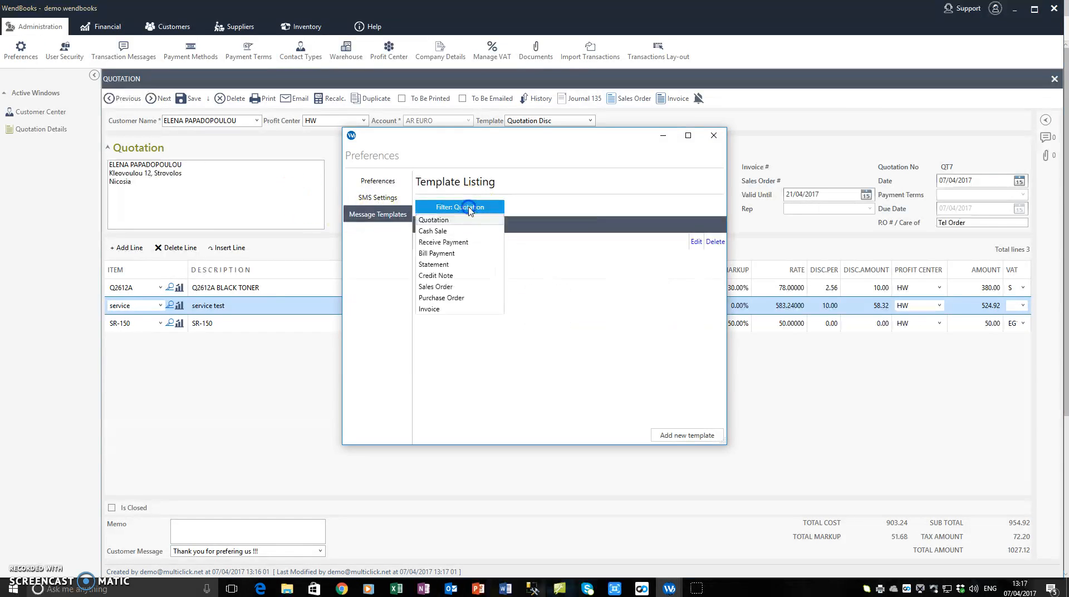
click(544, 207)
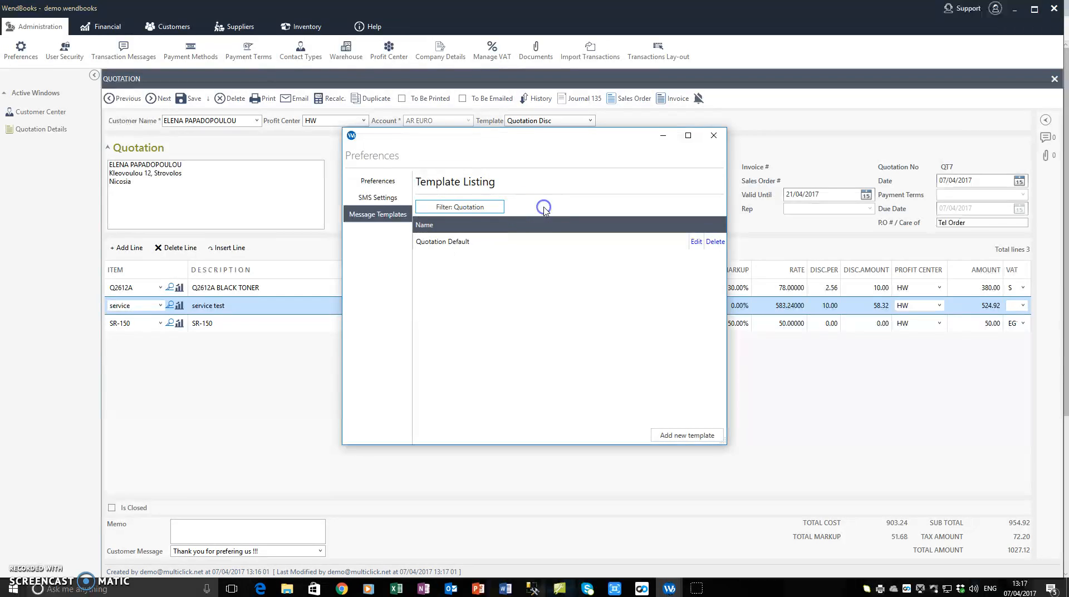
click(445, 241)
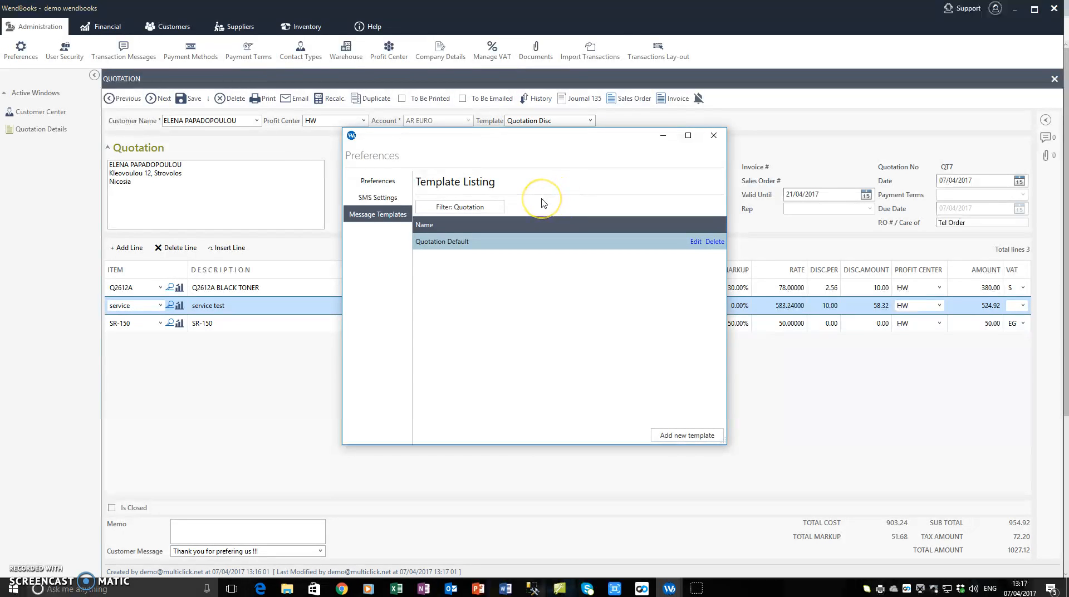
click(713, 135)
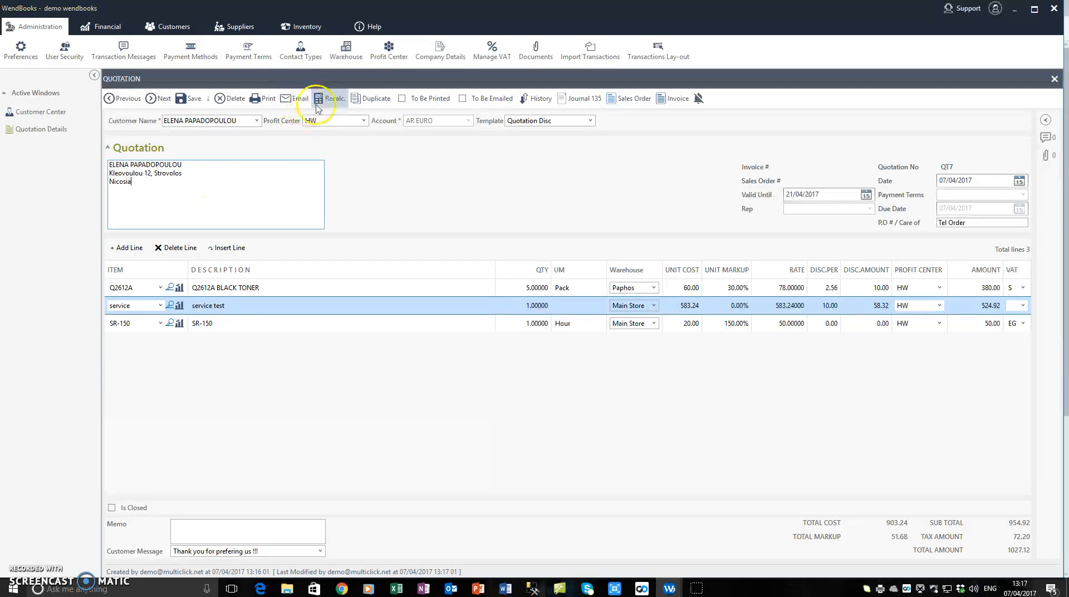
Mark the quotation as To Be Printed and To Be Emailed, and clear both marks again.
click(367, 103)
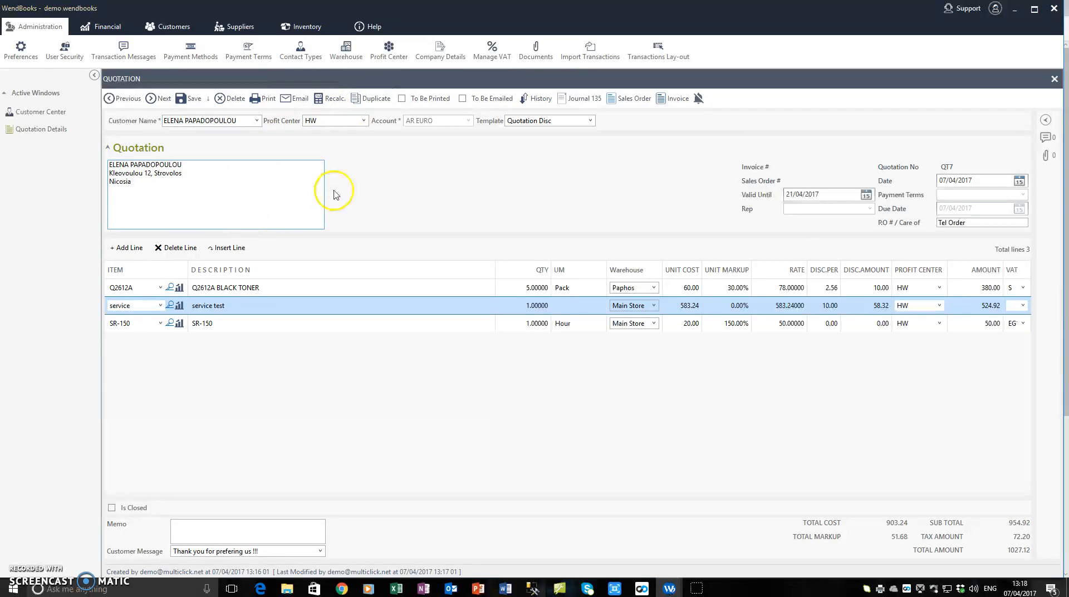
click(403, 102)
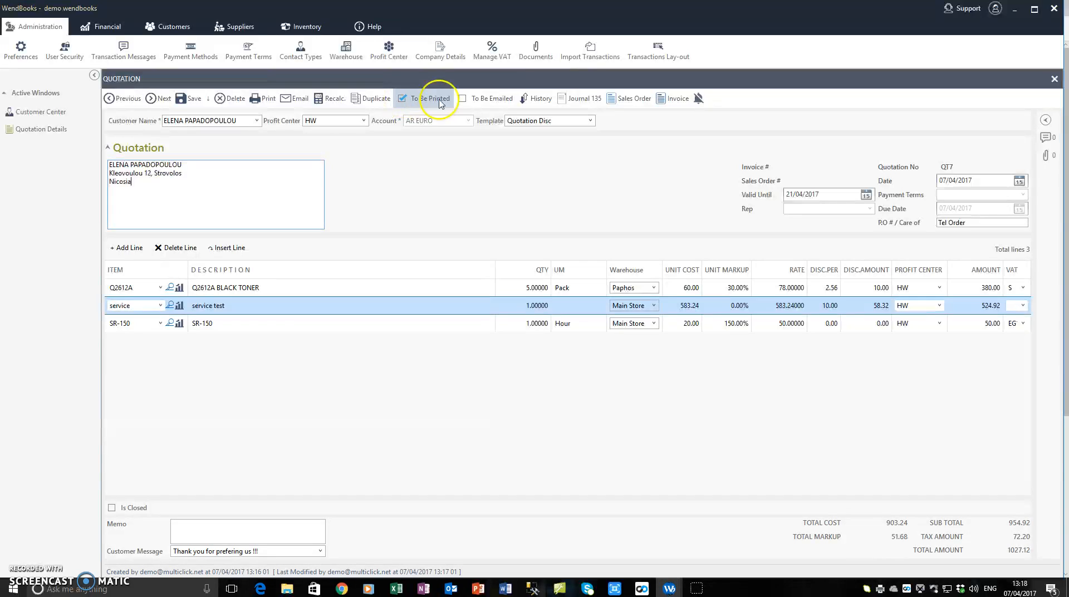
click(464, 98)
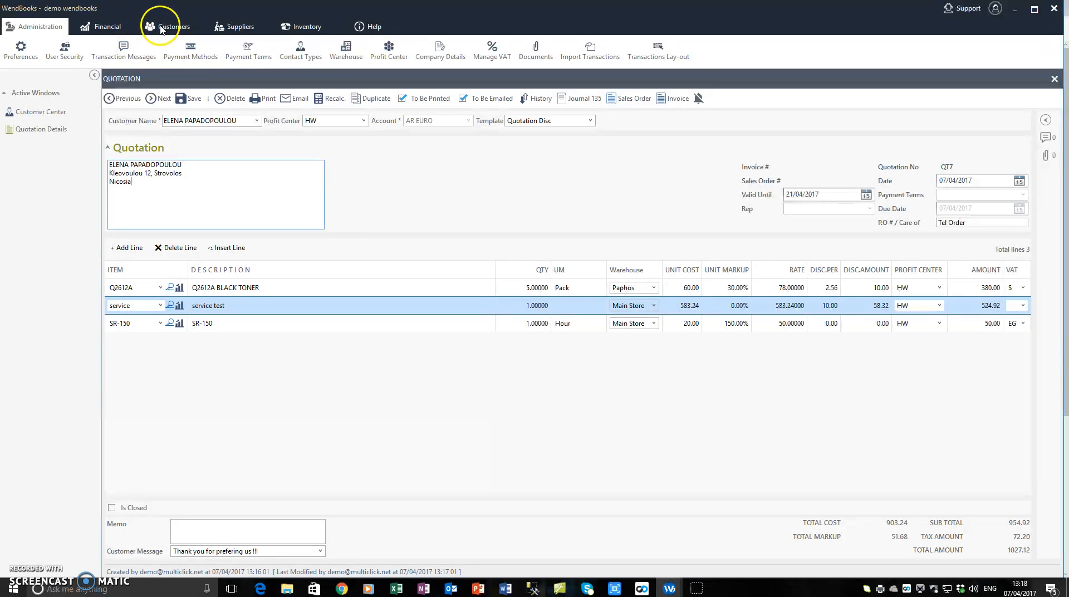
click(107, 27)
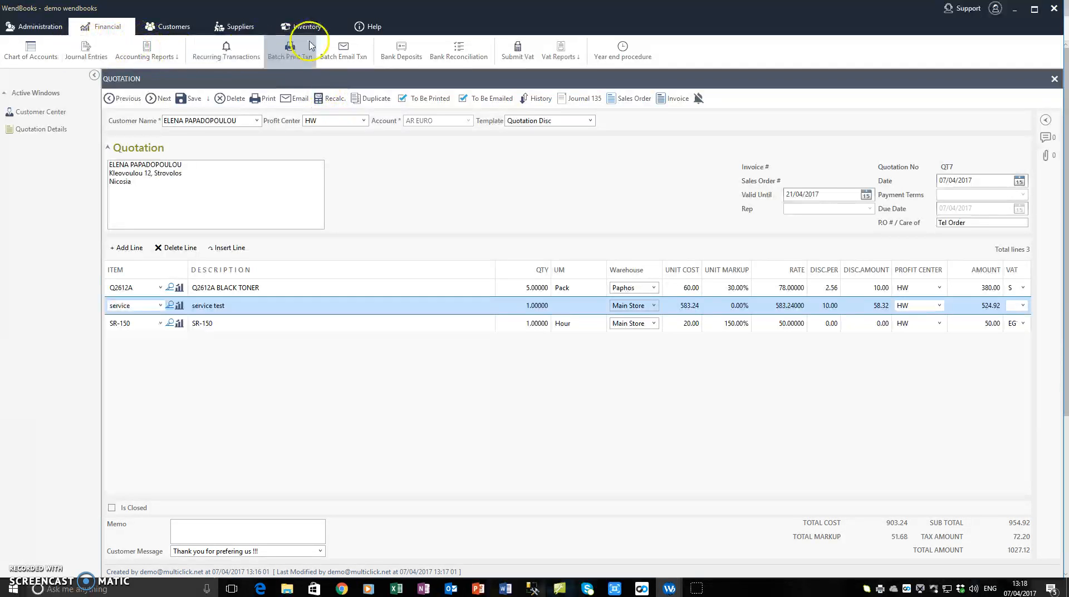
click(486, 98)
click(210, 210)
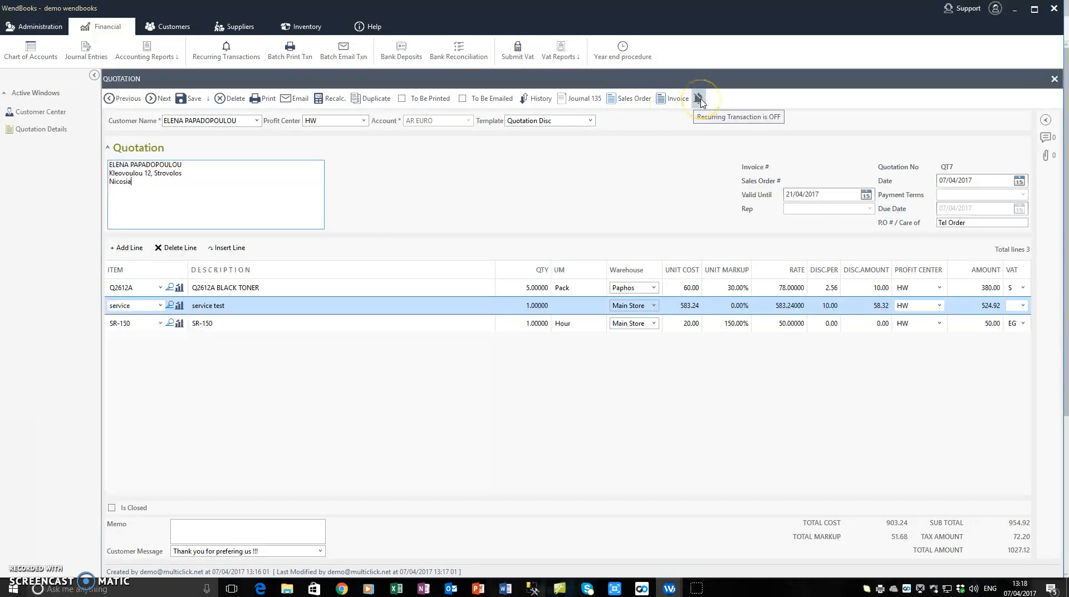
Expand the quotation's side pane and view its profile details section.
click(606, 176)
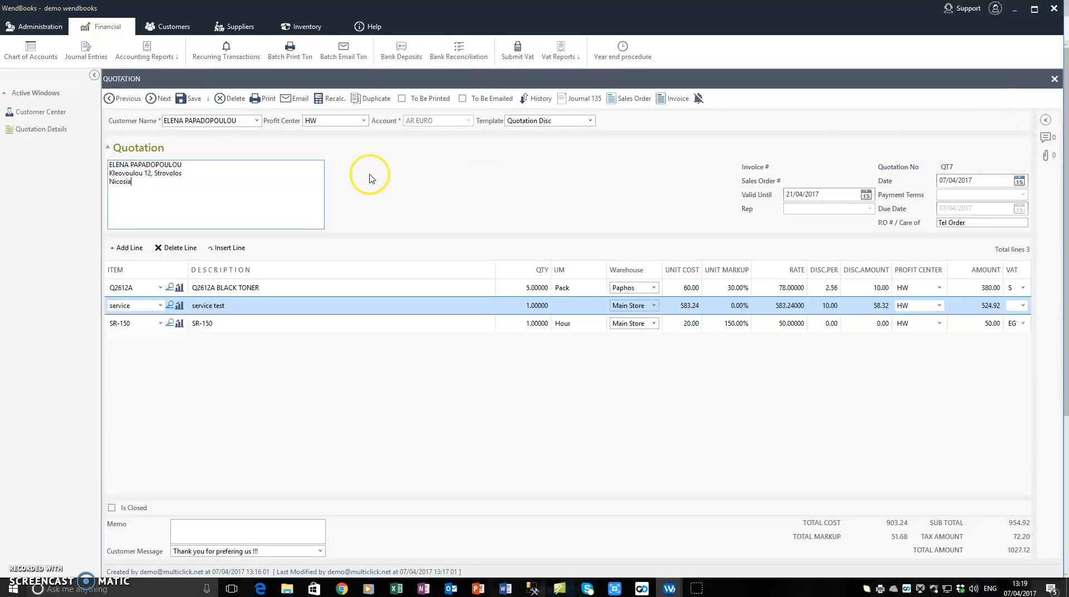
click(1047, 121)
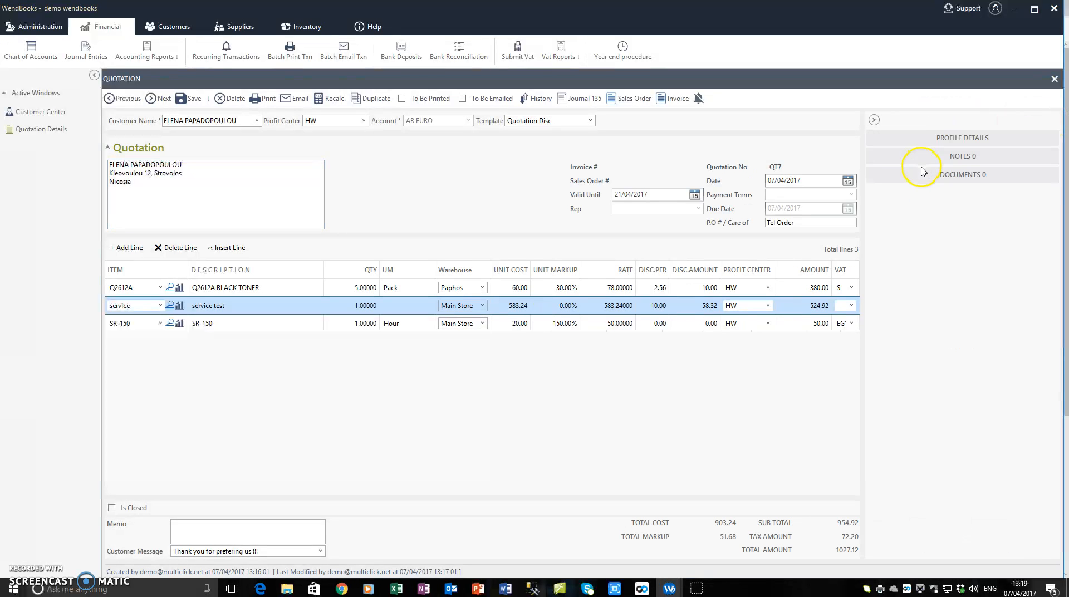
click(964, 138)
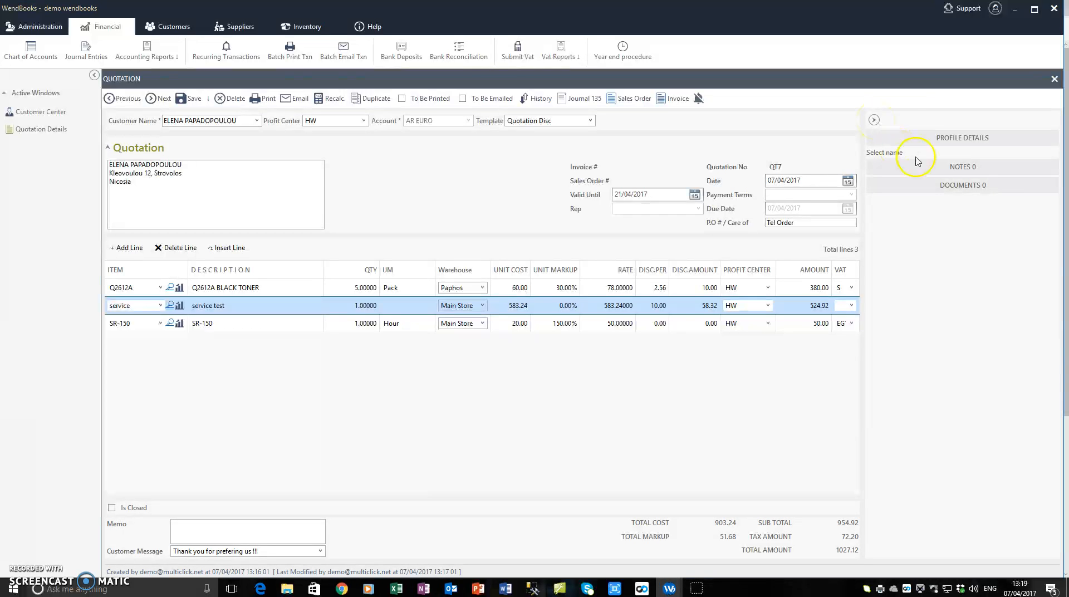
View the notes and documents sections of the quotation's side pane, and collapse the pane.
click(936, 166)
click(936, 143)
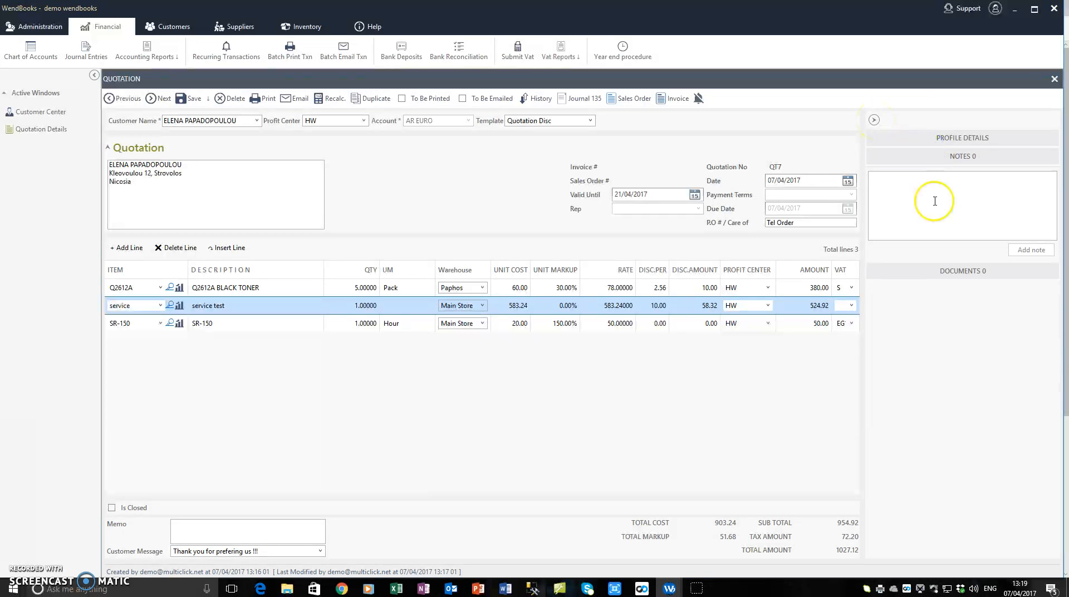
click(953, 273)
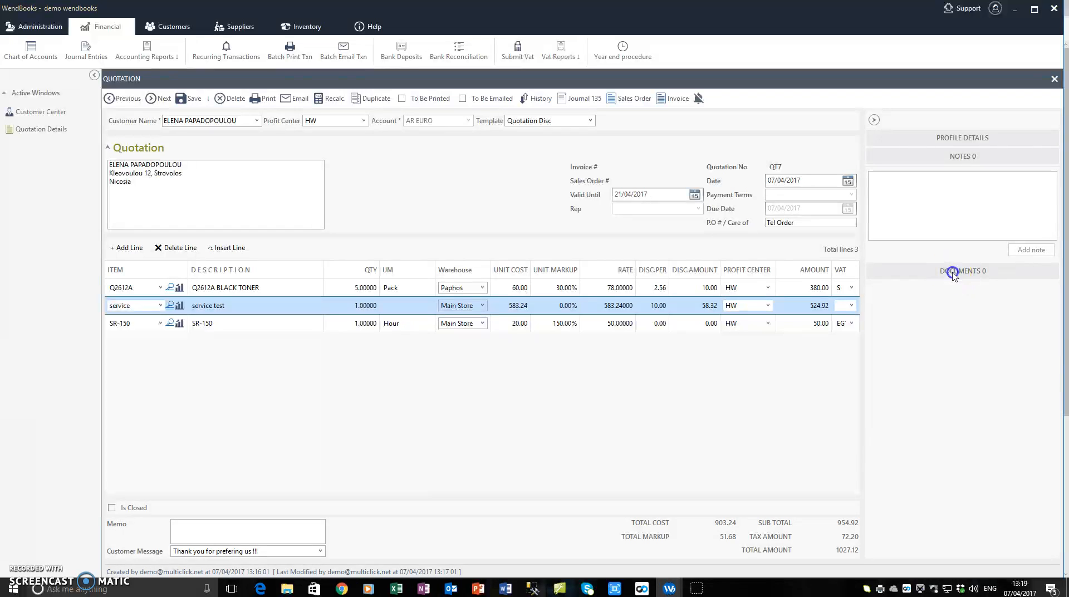
click(874, 120)
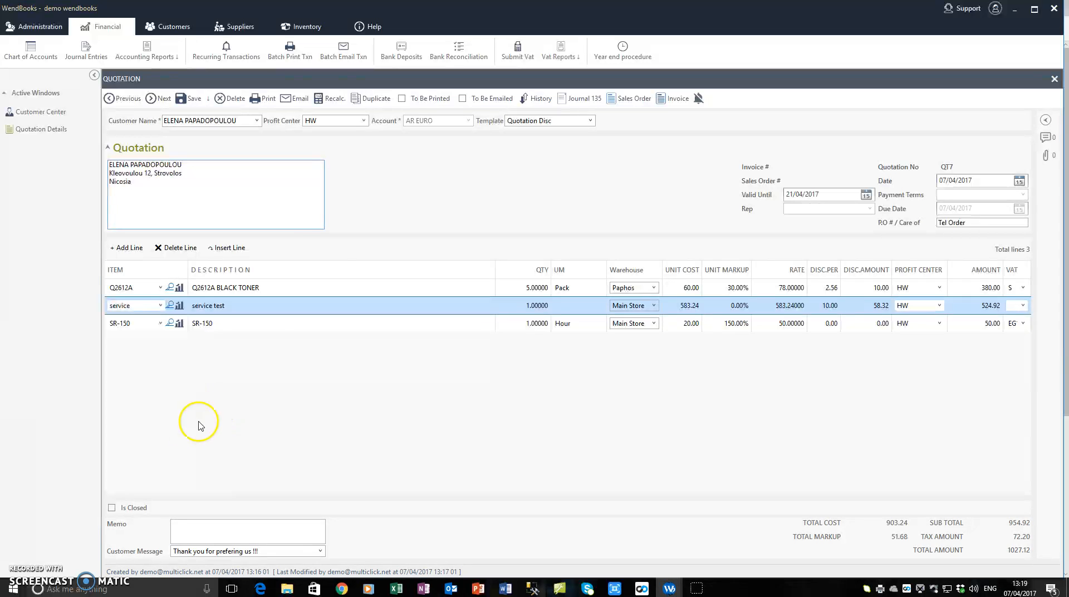
Close the quotation, refresh the Customer Center and view the transactions of the quotation's customer.
click(1055, 79)
click(489, 334)
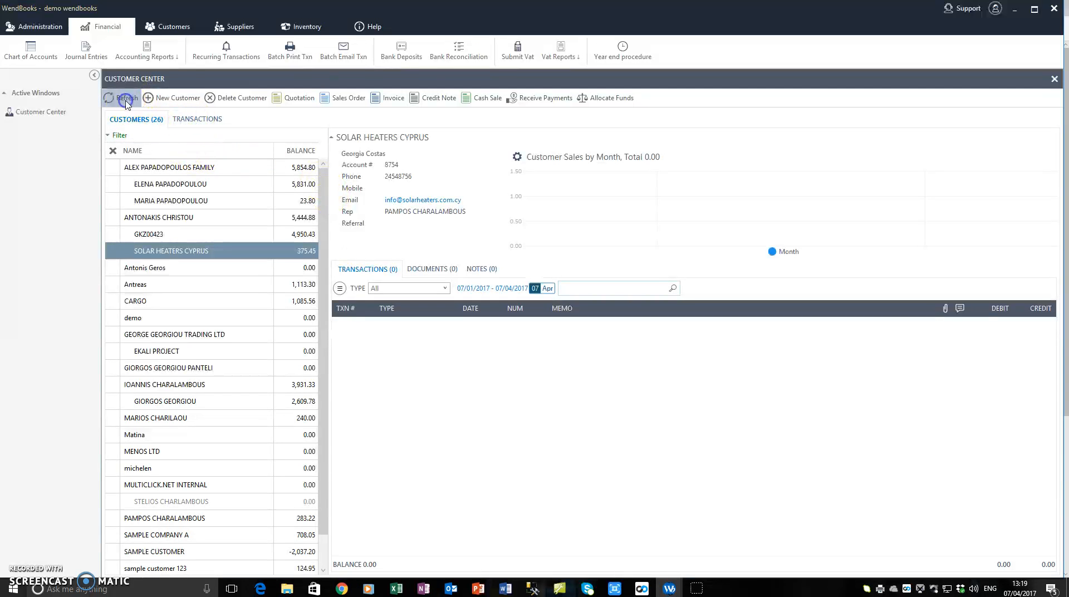
click(165, 186)
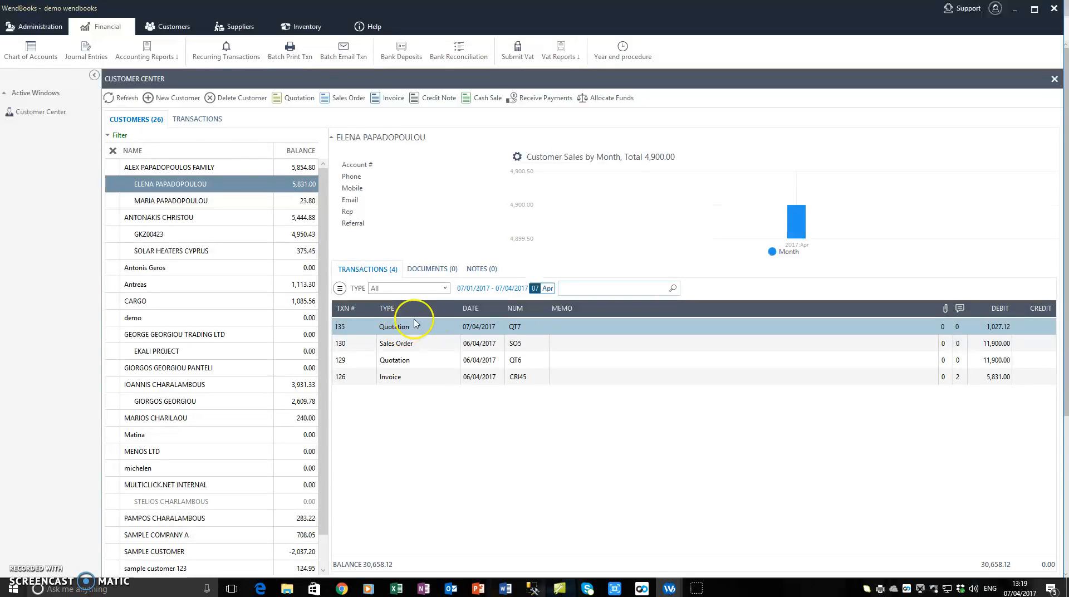
List the opened quotations among all customer transactions, with the date filter set to All Dates.
click(194, 122)
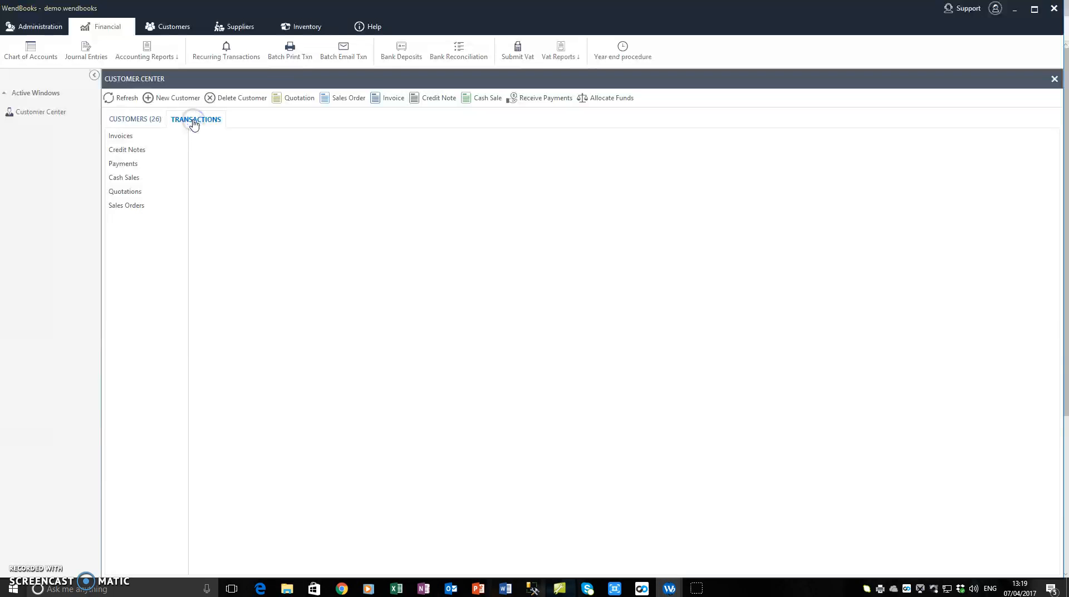
click(130, 191)
click(362, 143)
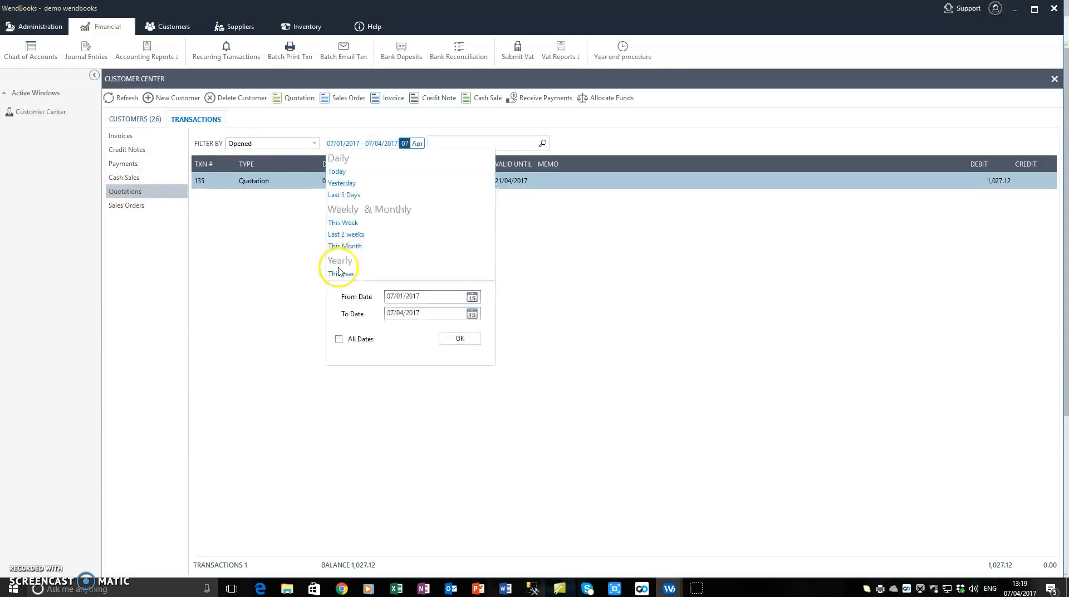
click(359, 345)
click(459, 339)
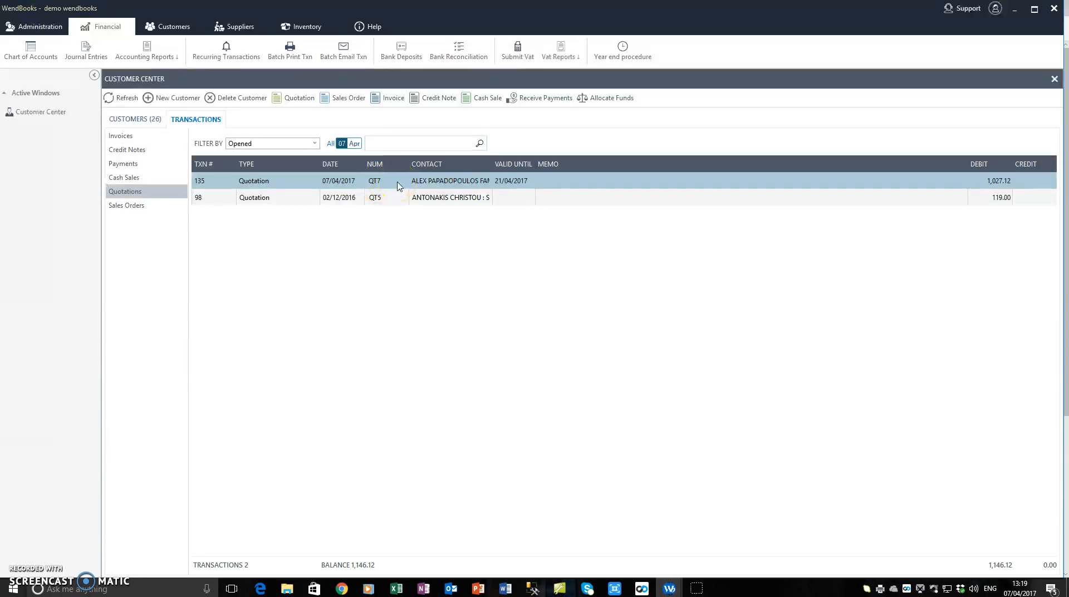
Open quotation QT7 from the list and mark it as Is Closed.
double_click(347, 192)
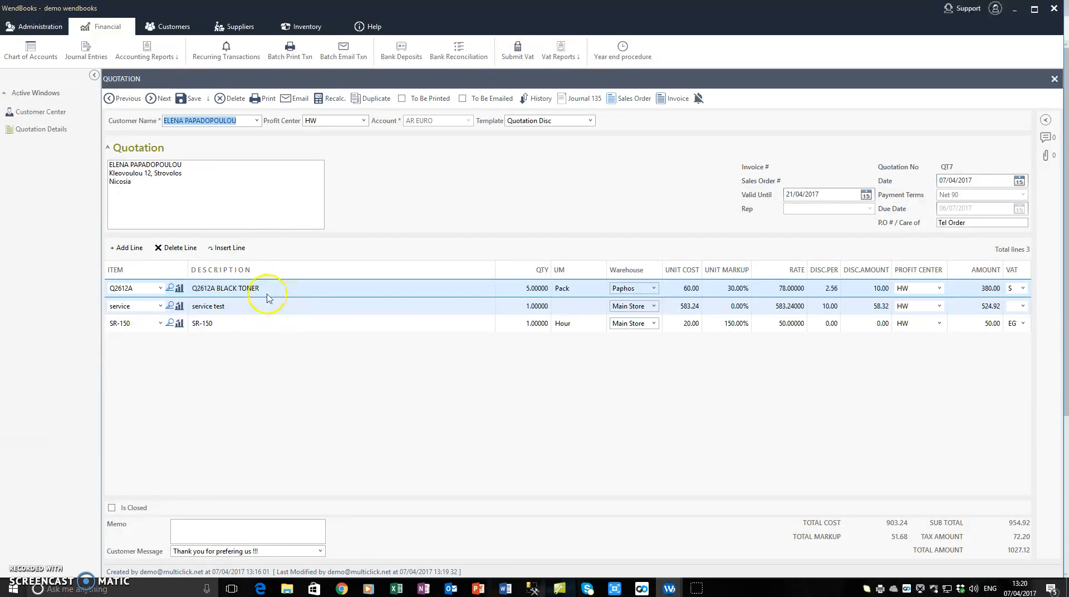
click(246, 208)
click(112, 508)
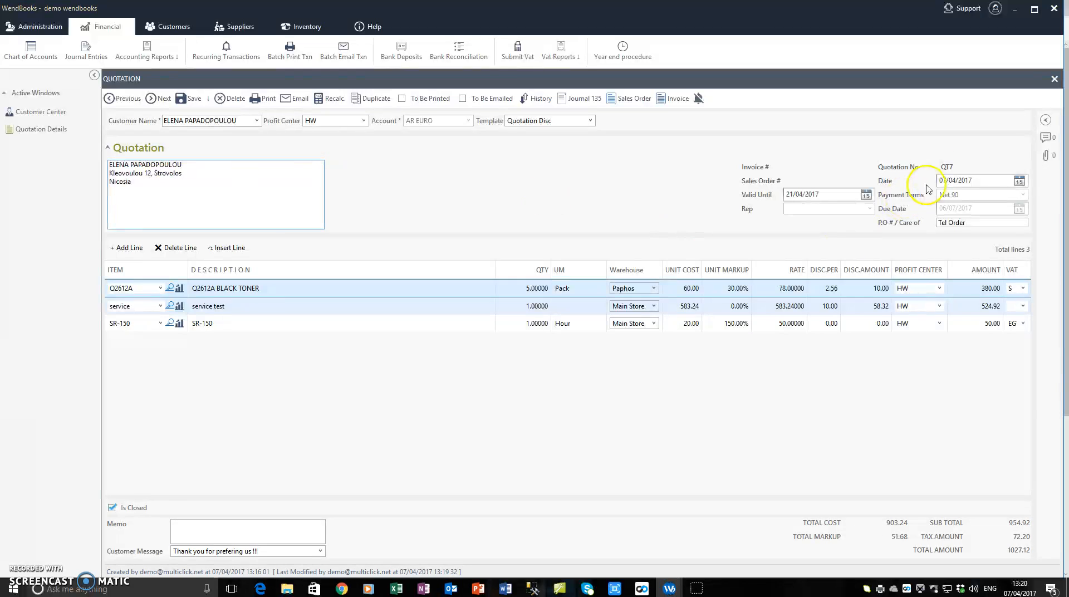
Add the note "Client found it expensive" to the quotation, and save and close it.
click(1046, 119)
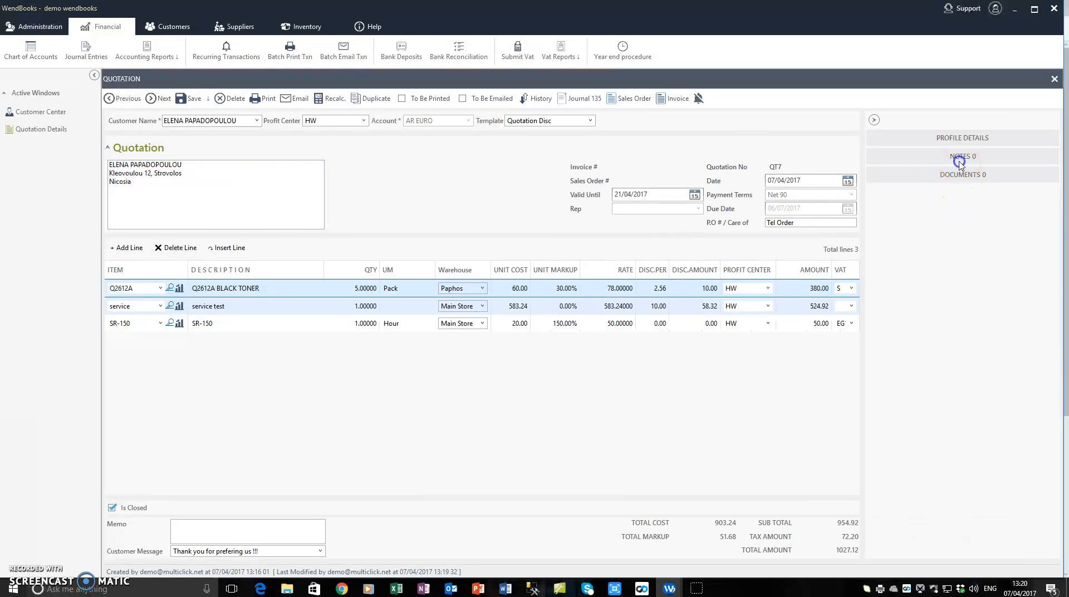
click(959, 161)
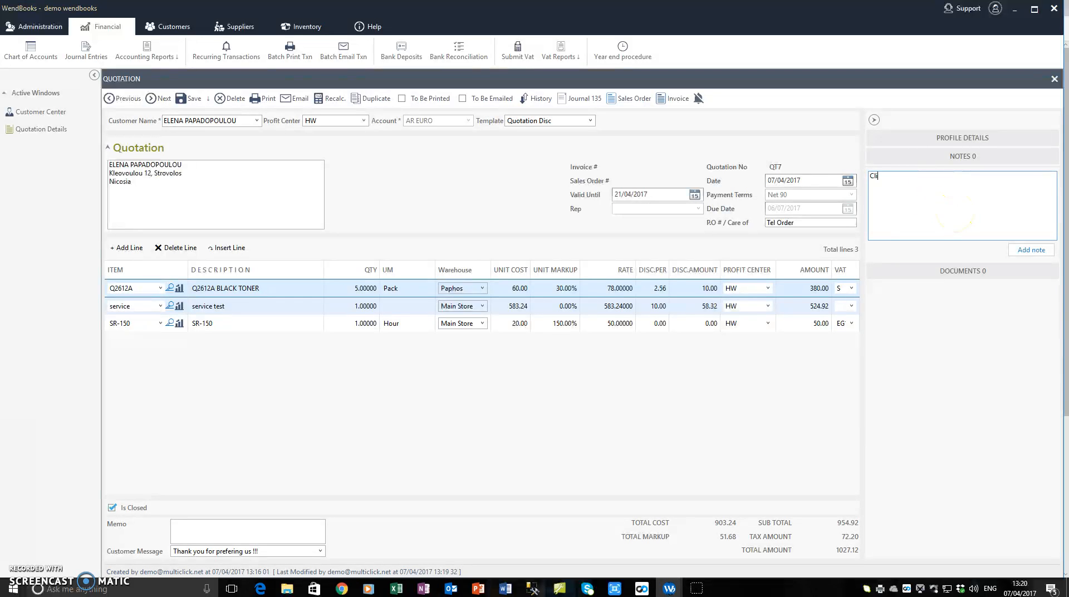
text(Client found it expensive)
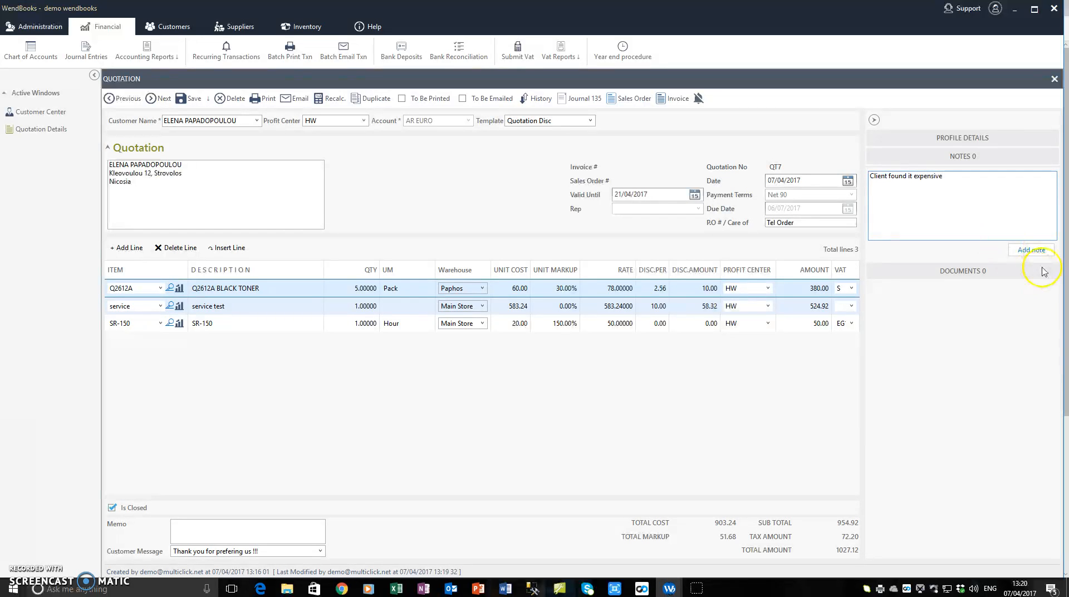
click(1036, 249)
click(258, 215)
click(188, 99)
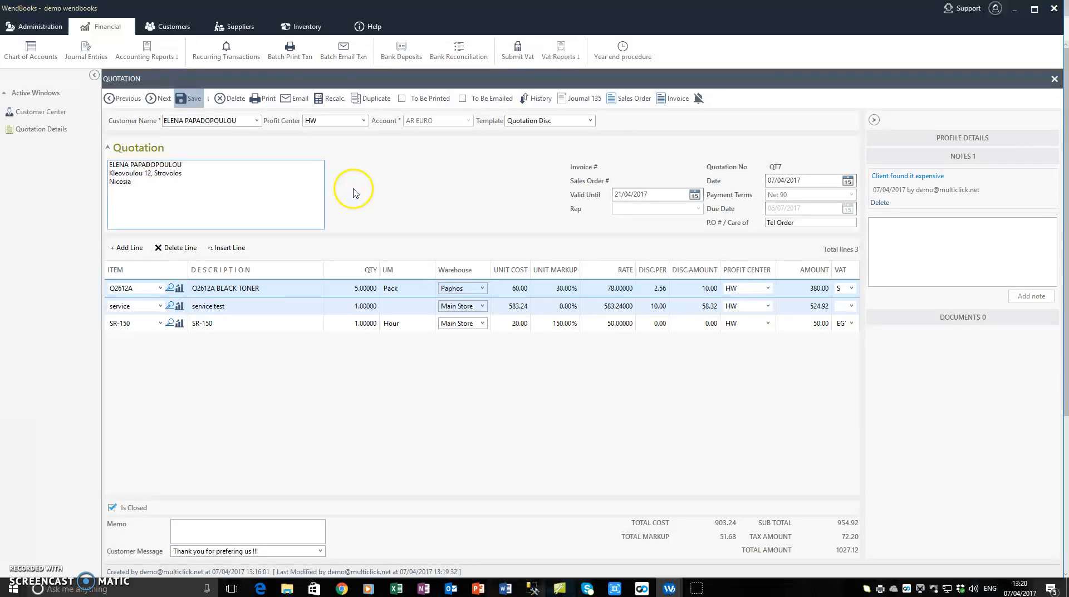
click(1053, 79)
Refresh the quotation list and filter it by All and by Manually Closed.
click(129, 99)
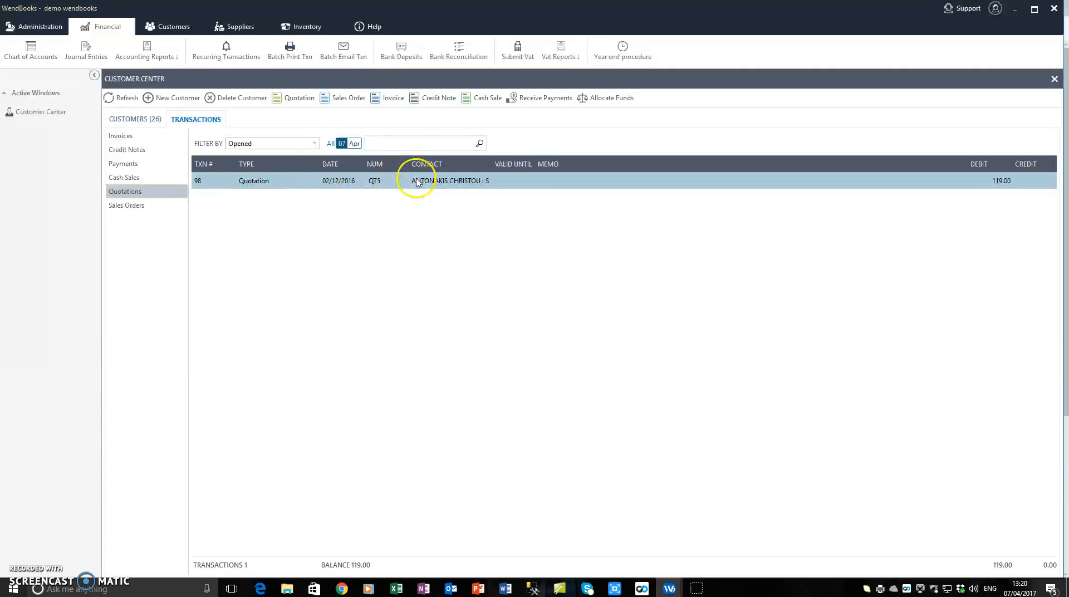
click(315, 143)
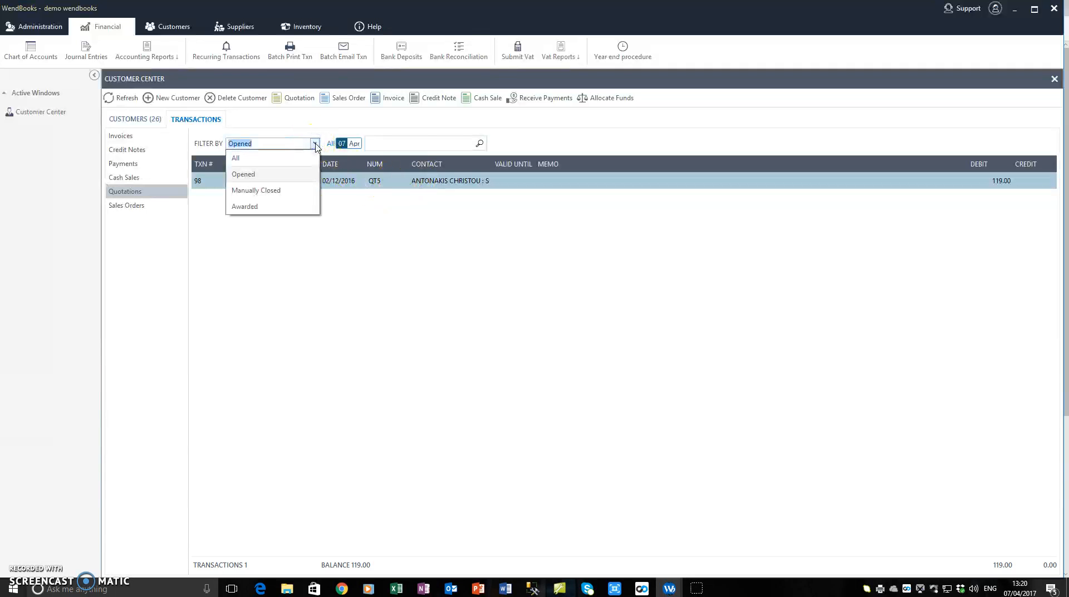
click(274, 158)
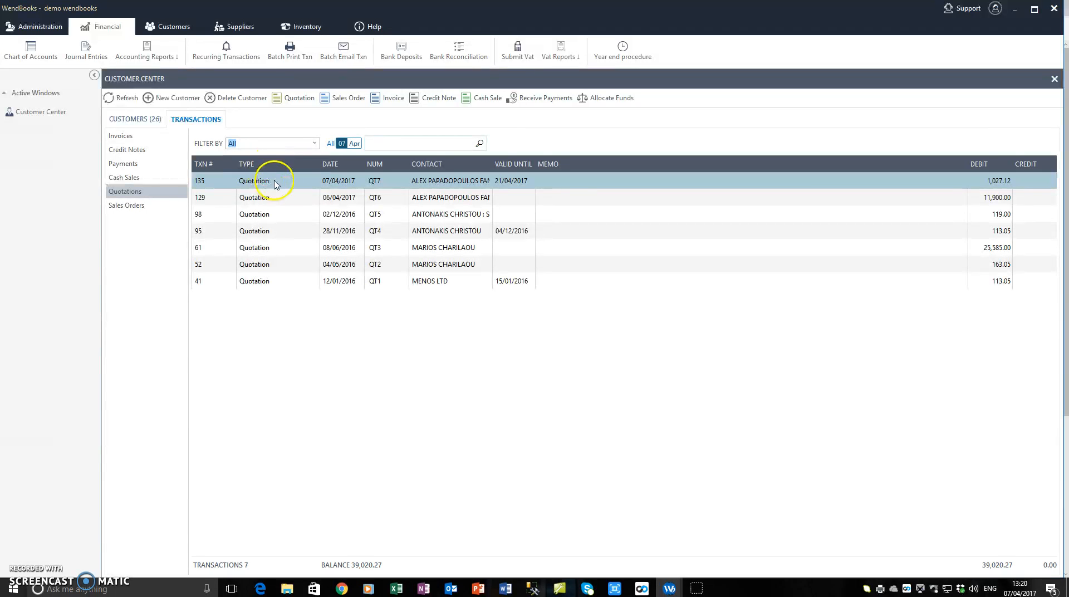
click(315, 144)
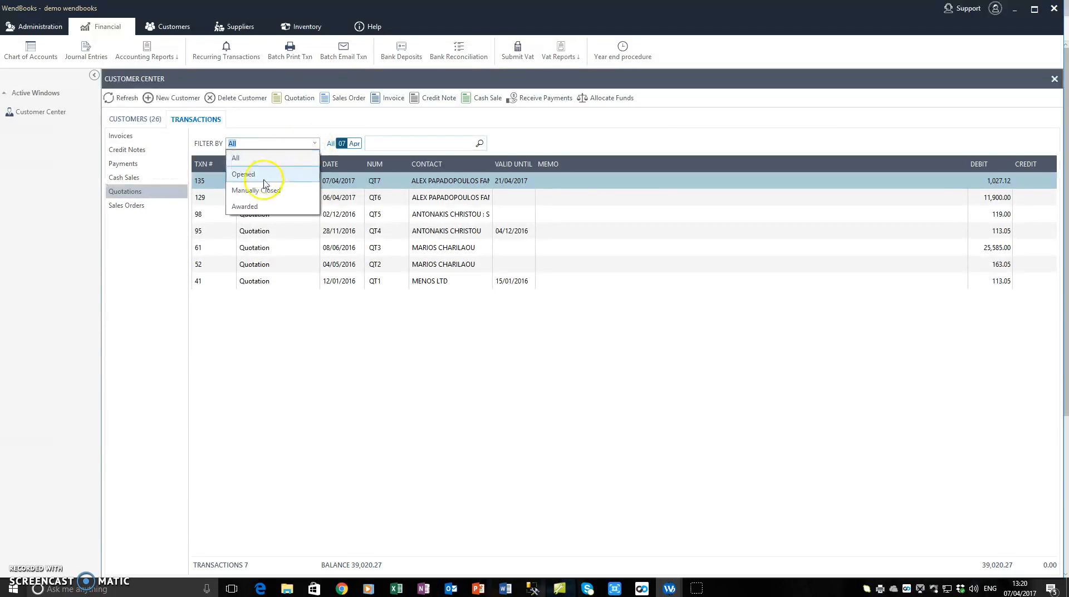
click(257, 192)
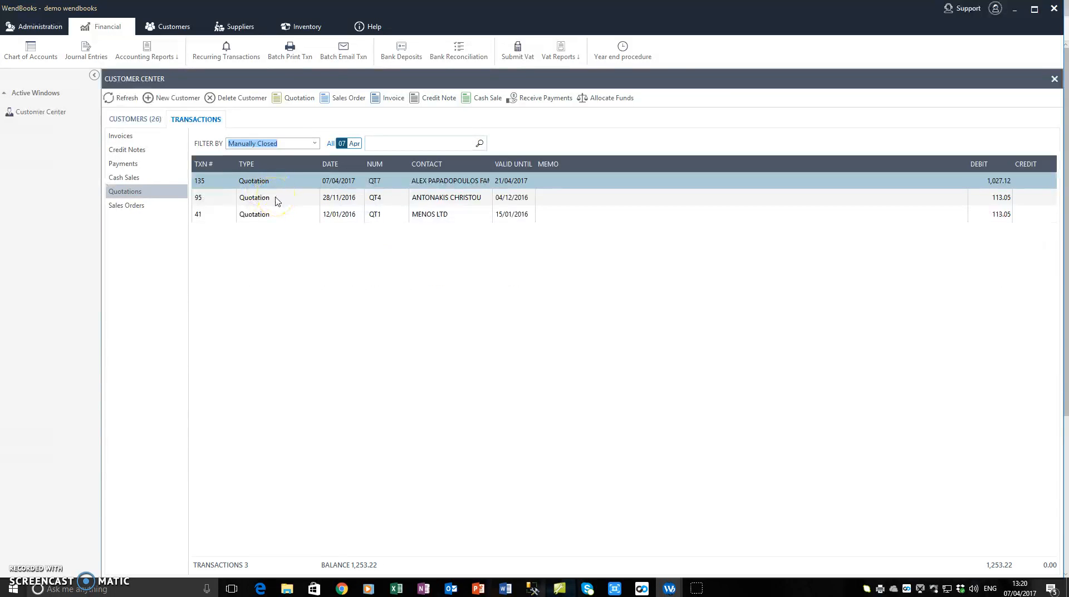
Reopen quotation QT7 from the Manually Closed list, clear its Is Closed mark and save it.
click(263, 184)
click(263, 184)
click(114, 508)
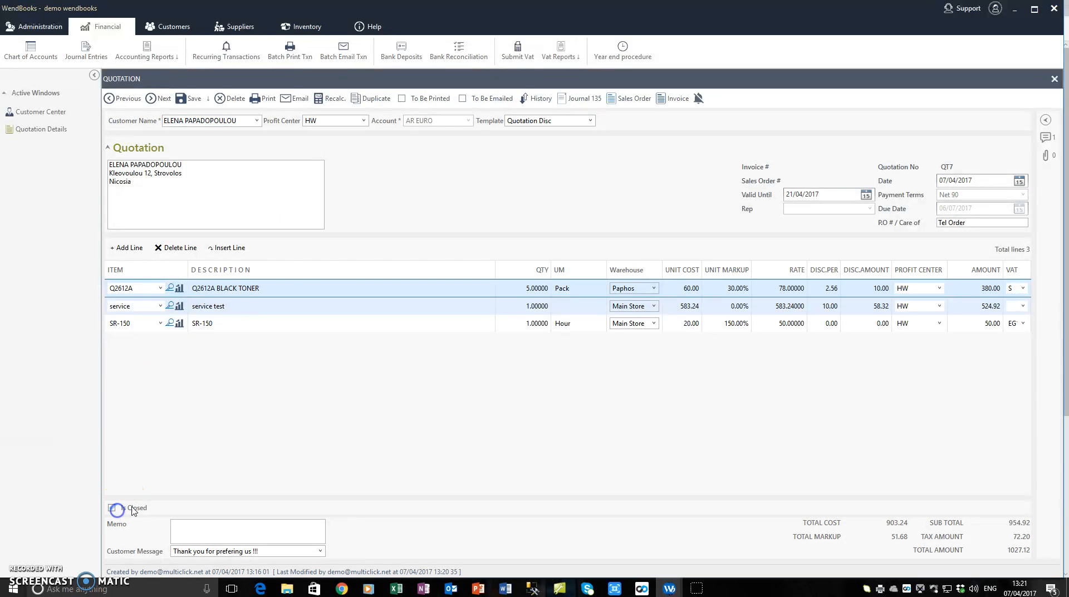
click(188, 98)
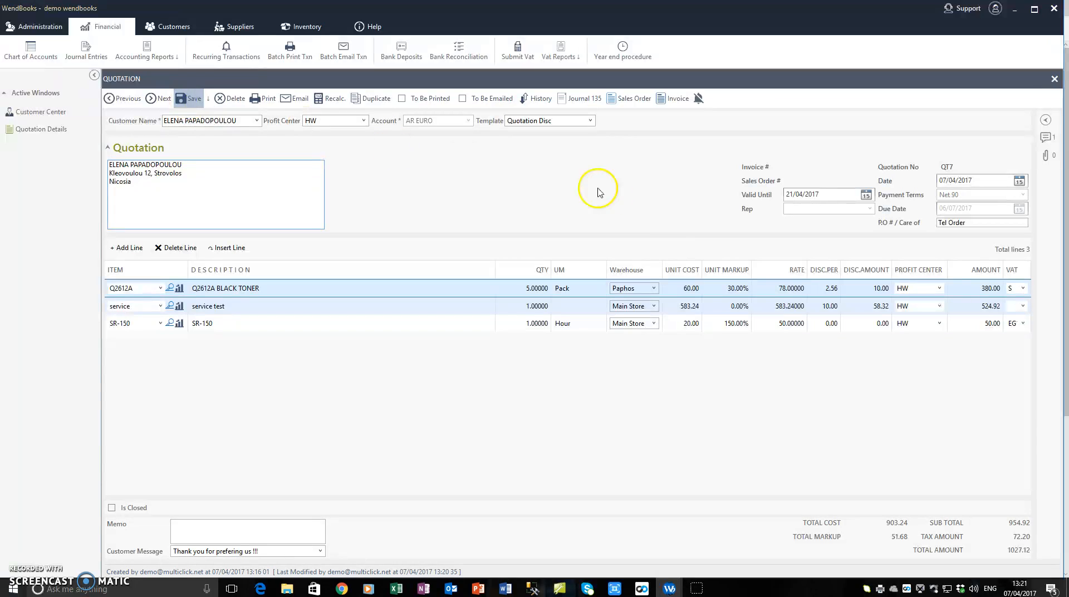
Create a sales order from the quotation and save it.
click(625, 103)
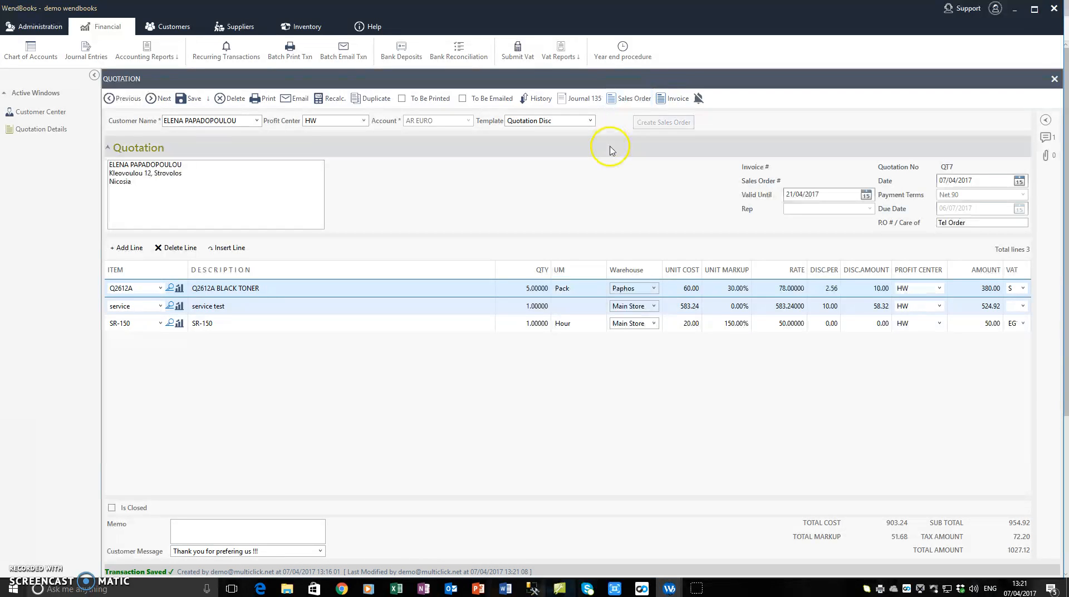
click(627, 100)
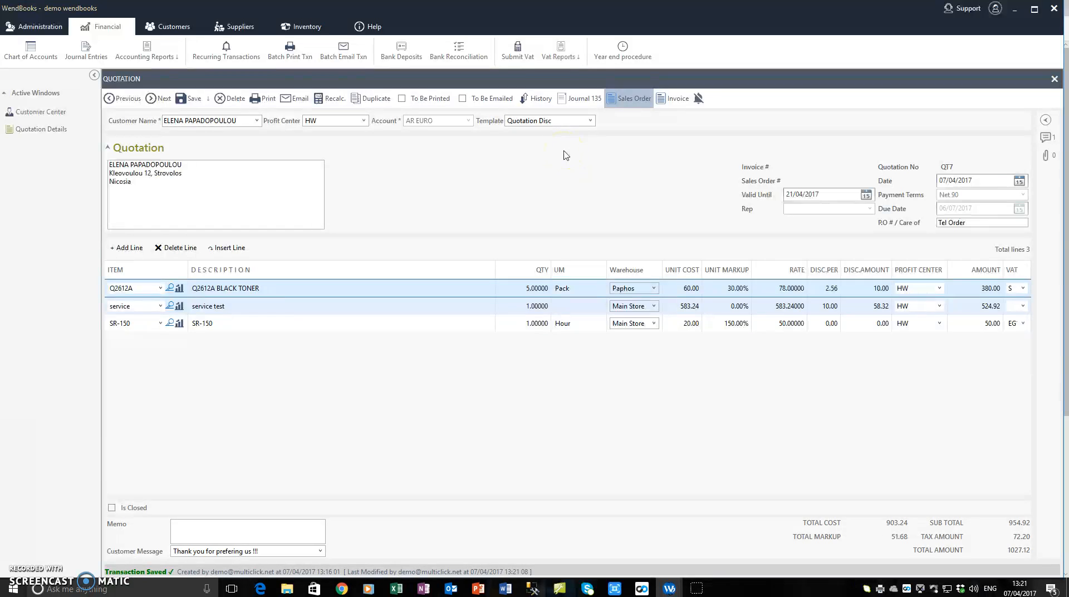
click(217, 180)
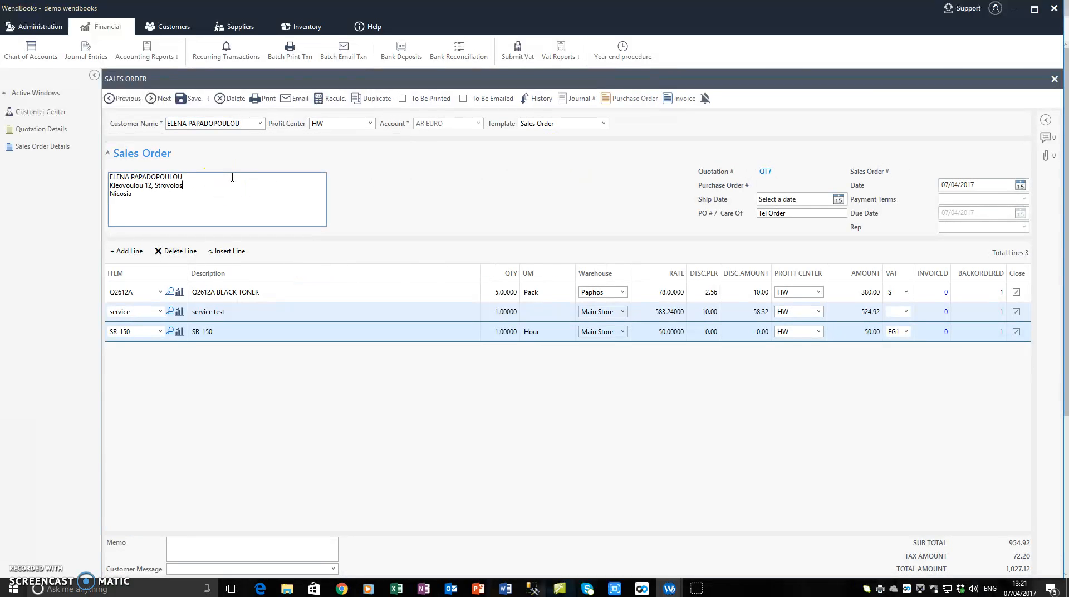
click(193, 102)
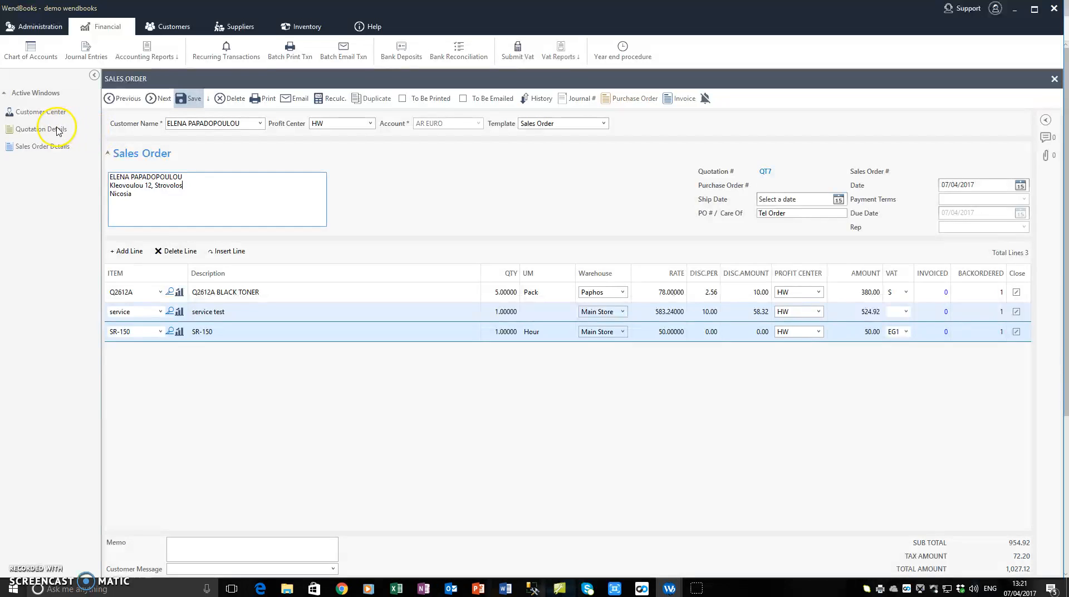
Return to the Customer Center, refresh the quotation list and filter it by Awarded.
click(45, 111)
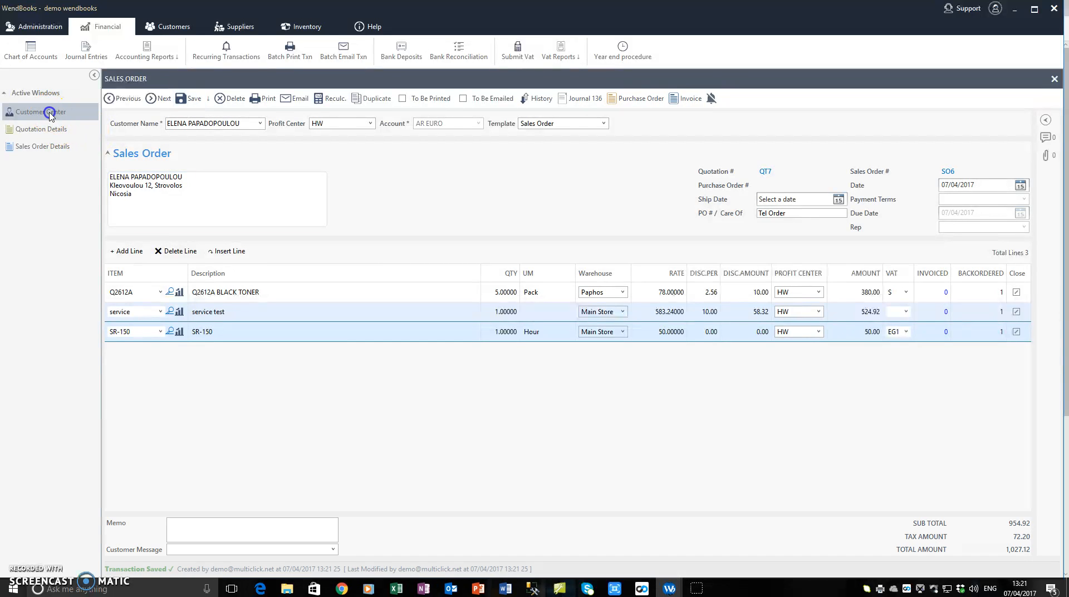
click(123, 98)
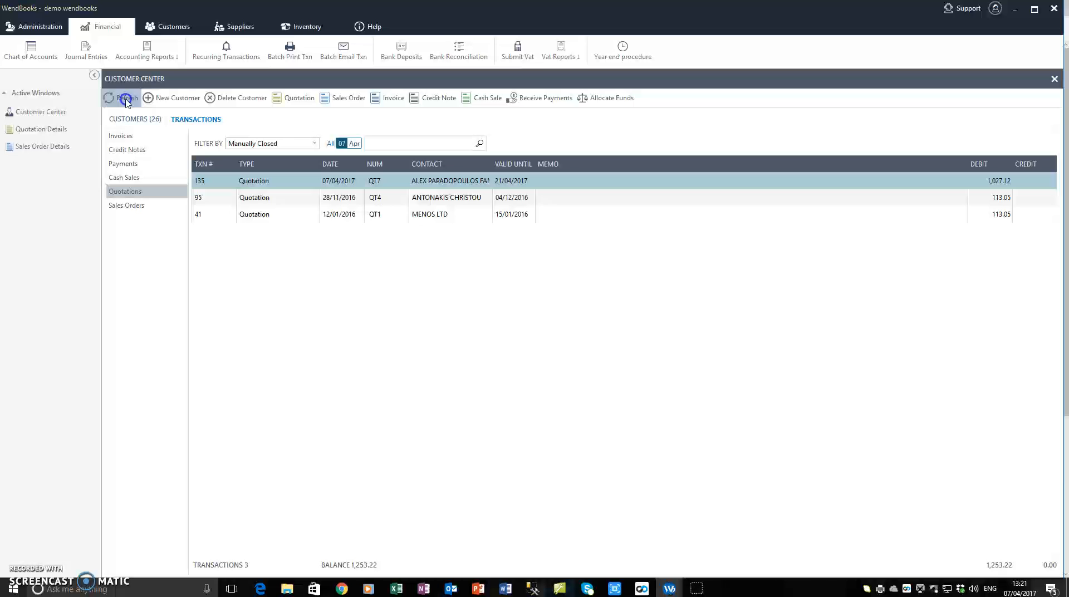
click(315, 144)
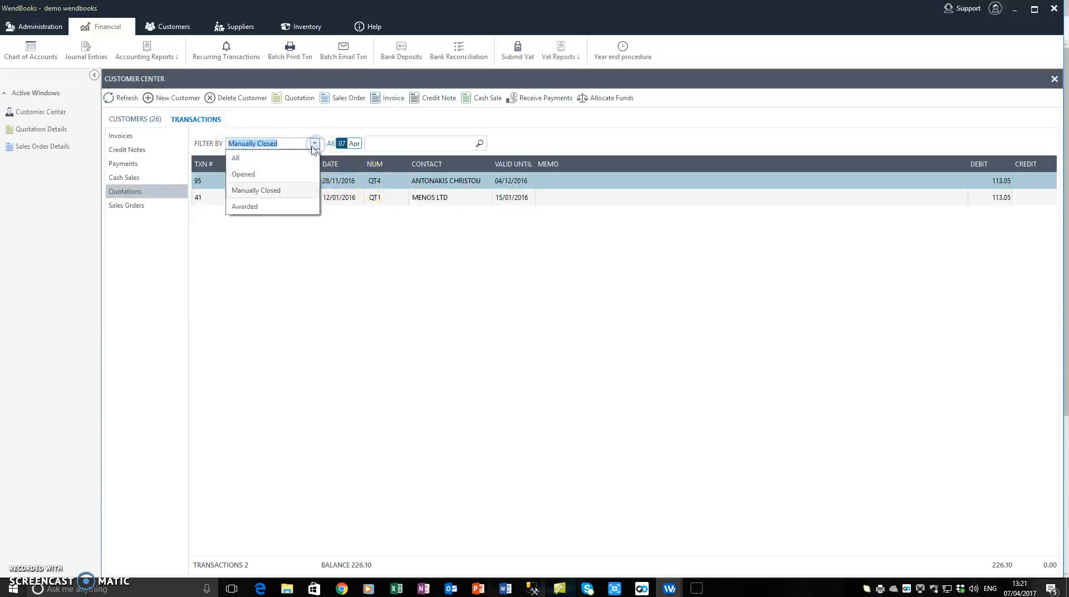
click(245, 207)
click(347, 185)
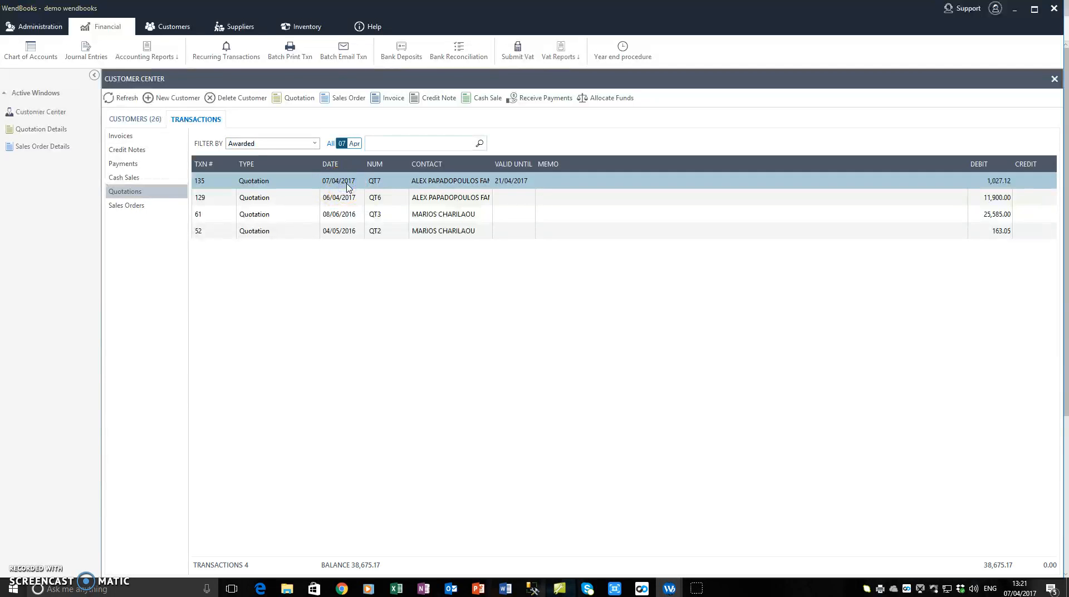
Check the quotation details against the Awarded list in the Customer Center and review the available status filters.
click(49, 131)
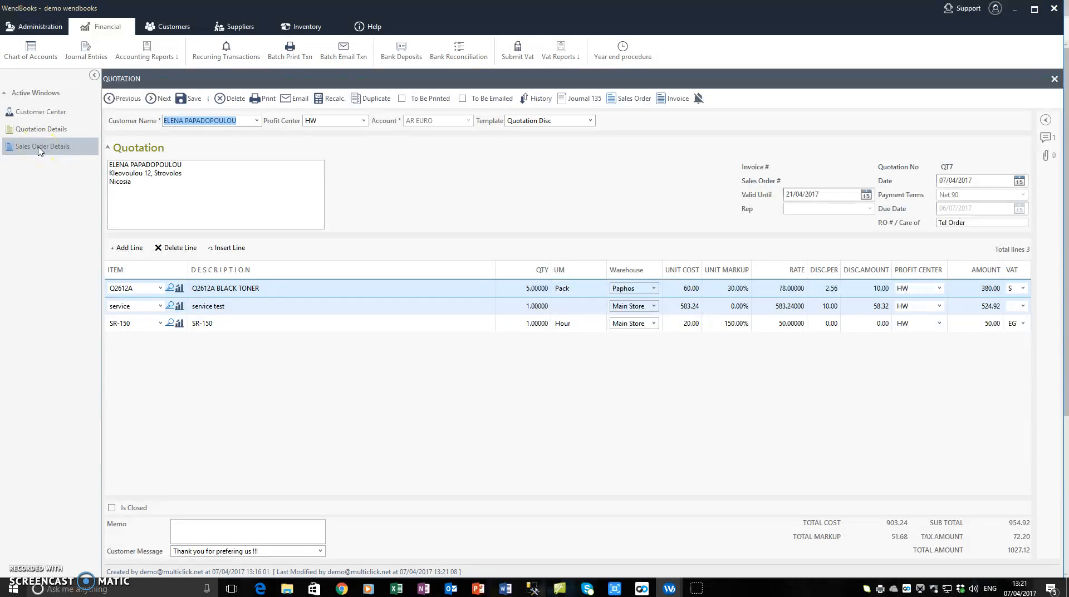
click(40, 112)
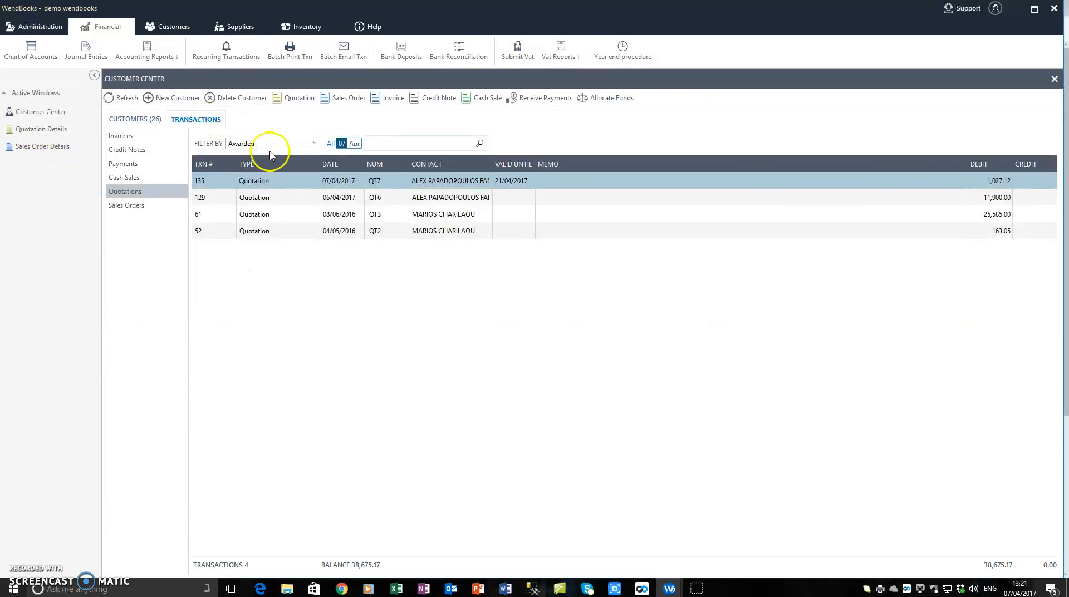
click(35, 131)
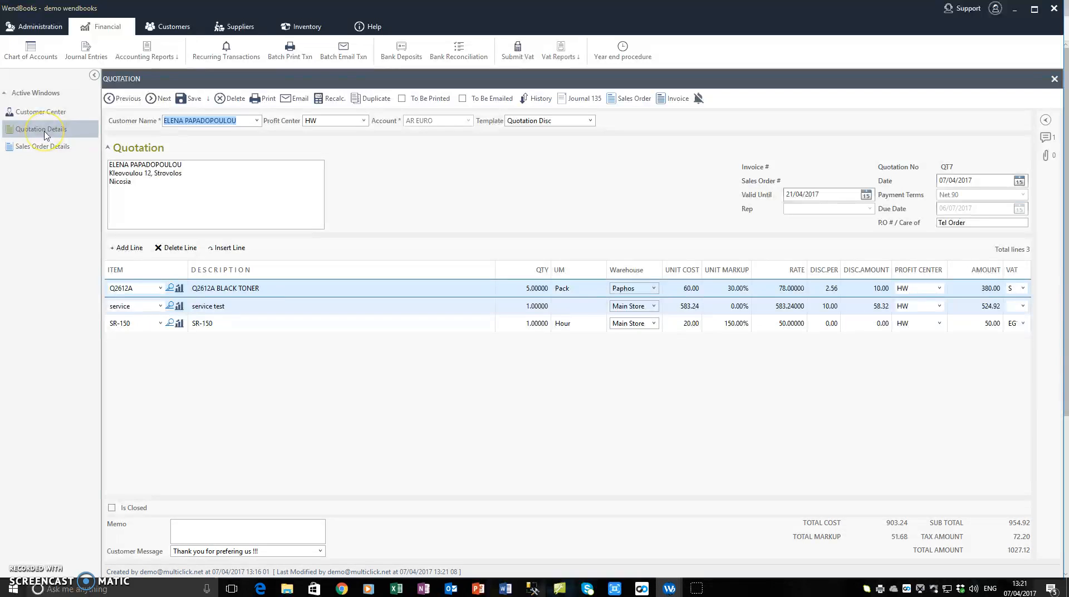
click(40, 112)
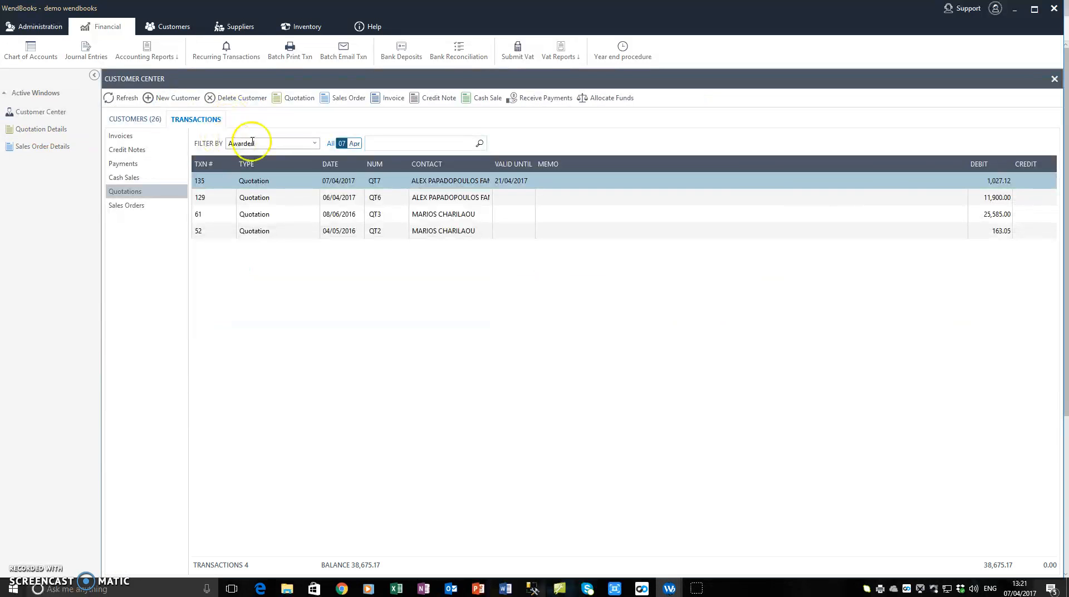
click(316, 142)
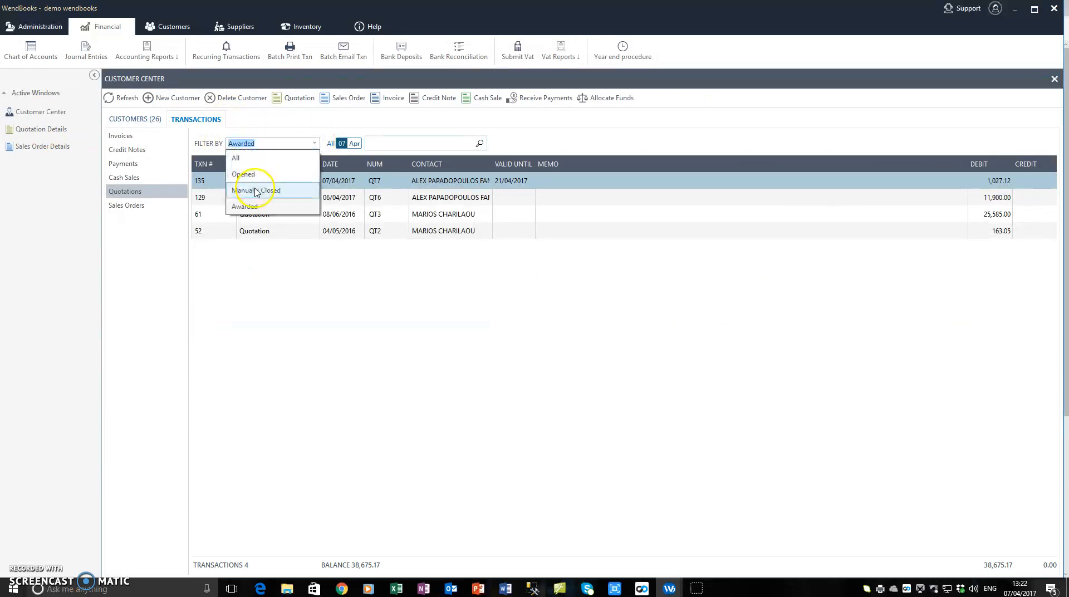
click(361, 202)
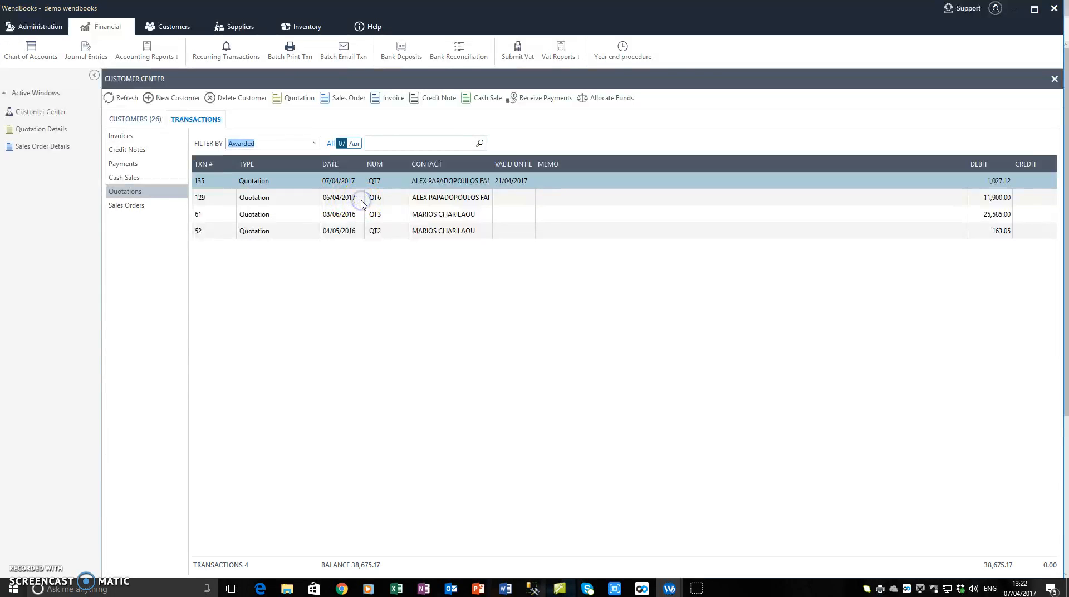
Go through awarded quotations QT6 and QT3 while switching from the transaction lists back to the customer list.
click(354, 201)
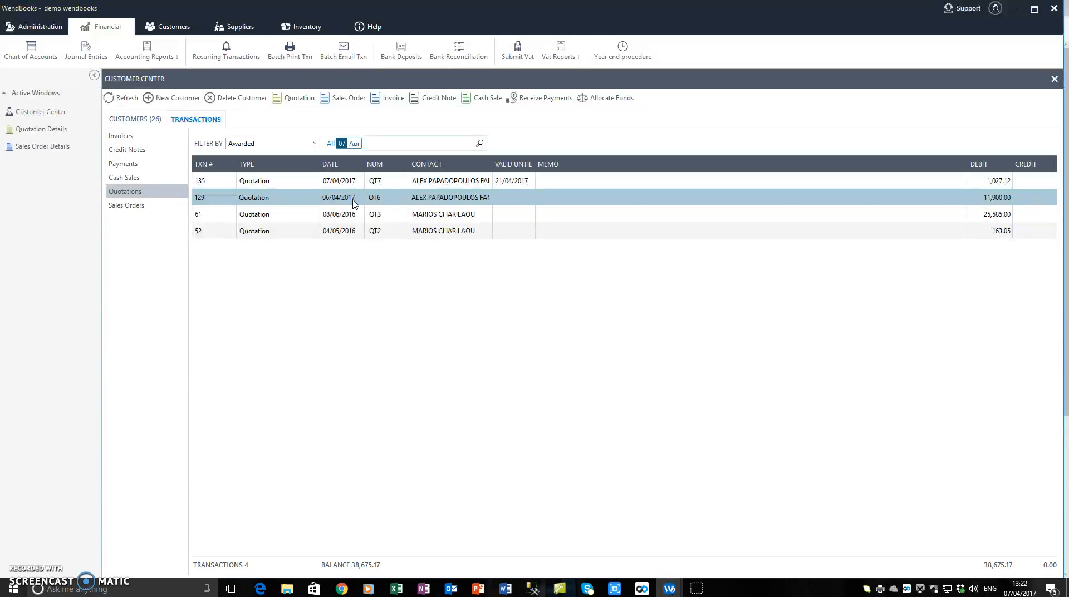
click(408, 196)
click(136, 119)
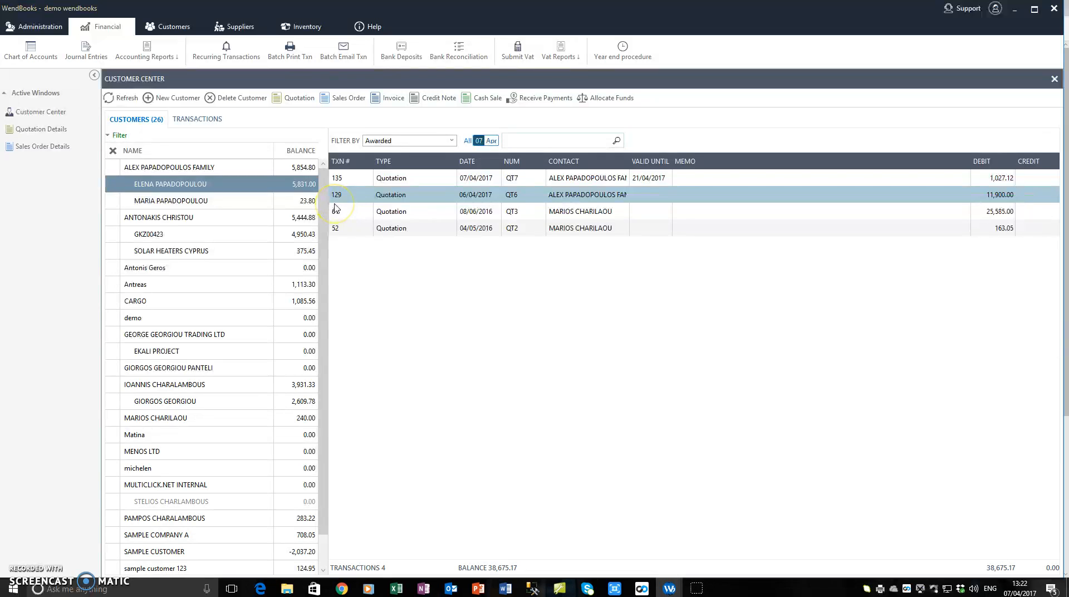
click(429, 221)
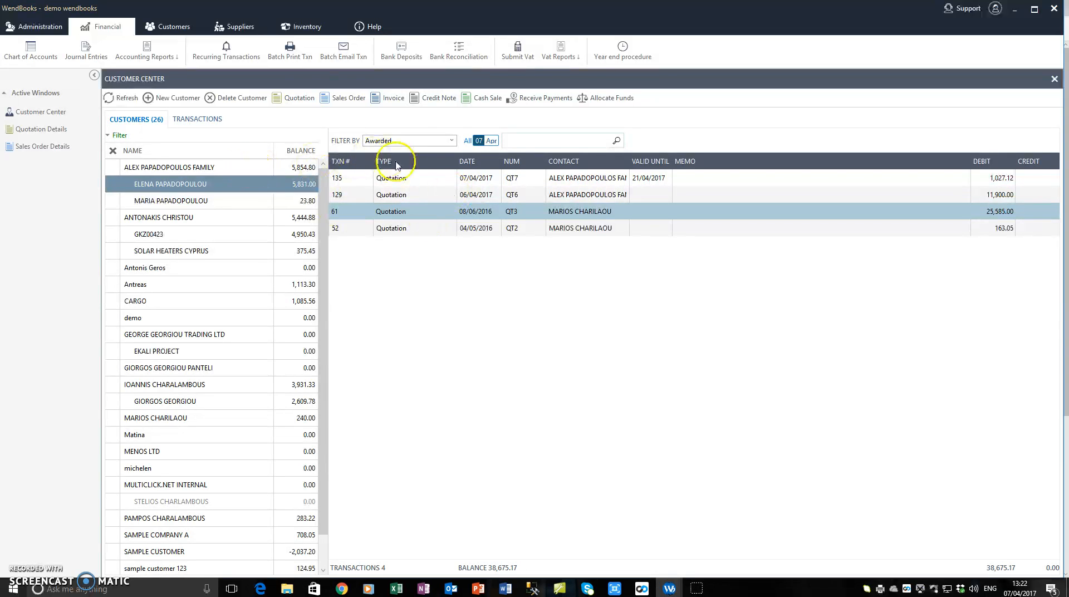